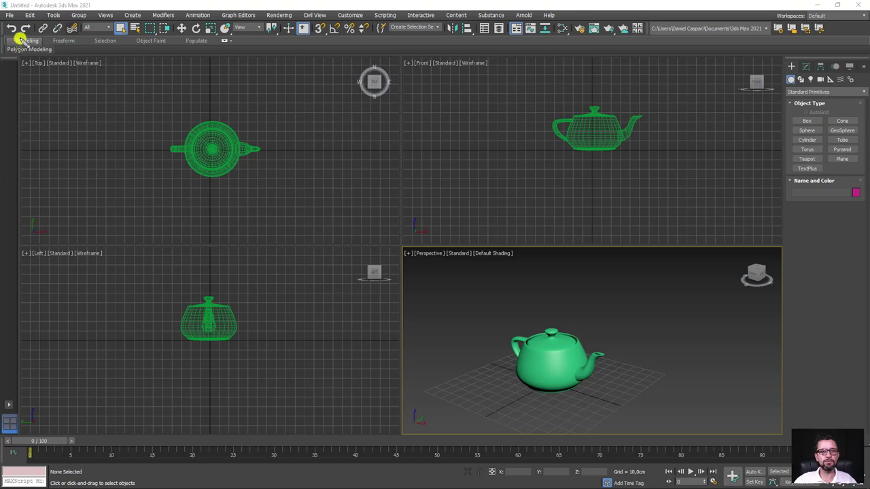
- Toggle the ribbon off and on a few times, leaving it hidden so the viewports are larger
{"action": "left_click_drag", "start_coordinate": [6, 34], "coordinate": [707, 61]}
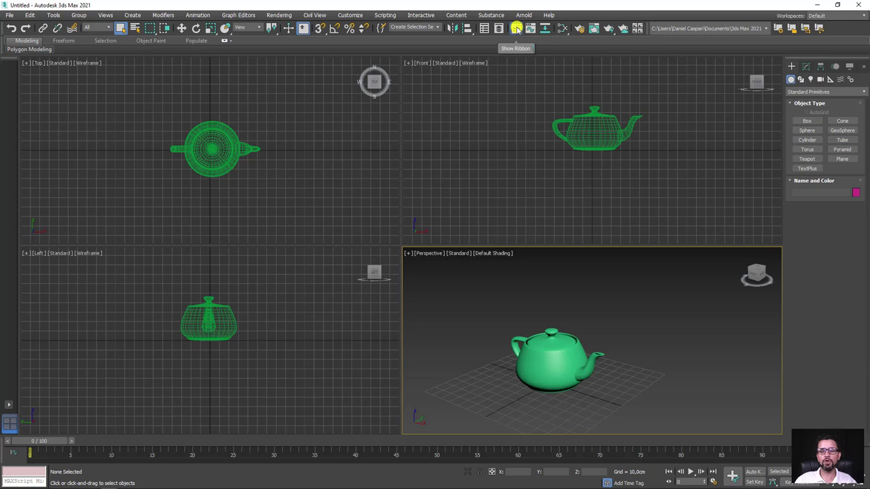
{"action": "left_click", "coordinate": [516, 28]}
{"action": "left_click", "coordinate": [516, 28]}
{"action": "left_click", "coordinate": [517, 29]}
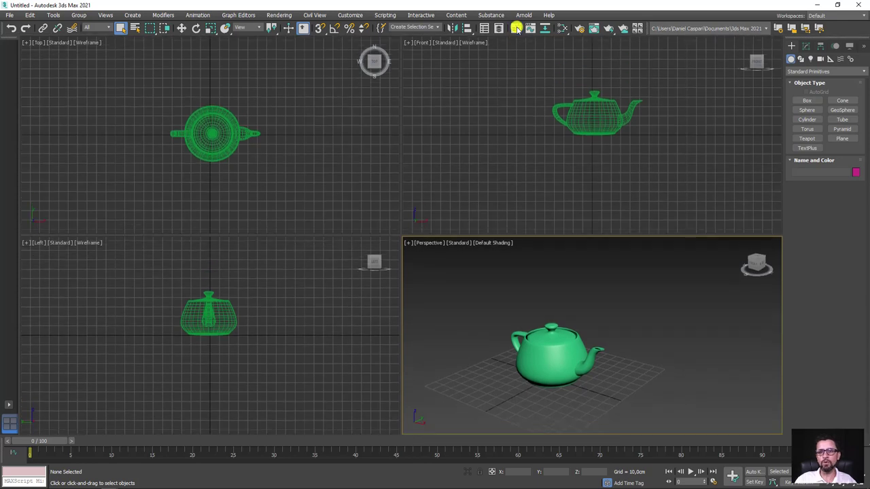
{"action": "left_click", "coordinate": [516, 29]}
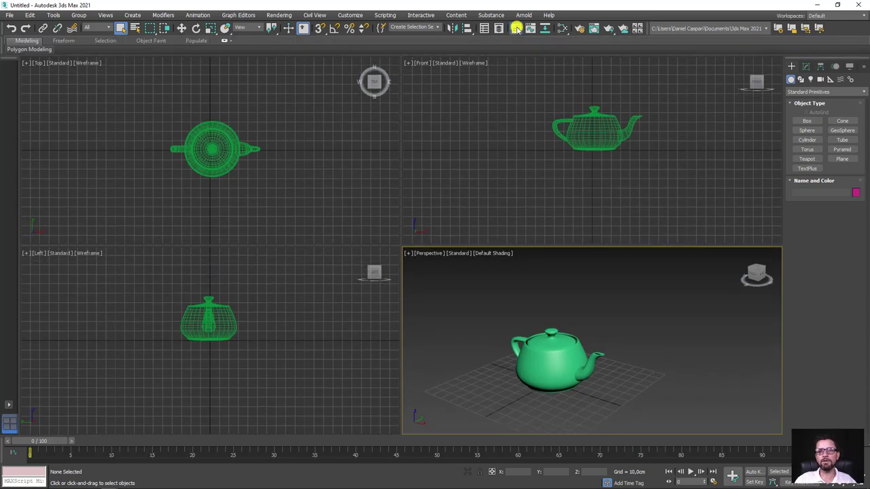
{"action": "left_click", "coordinate": [517, 29]}
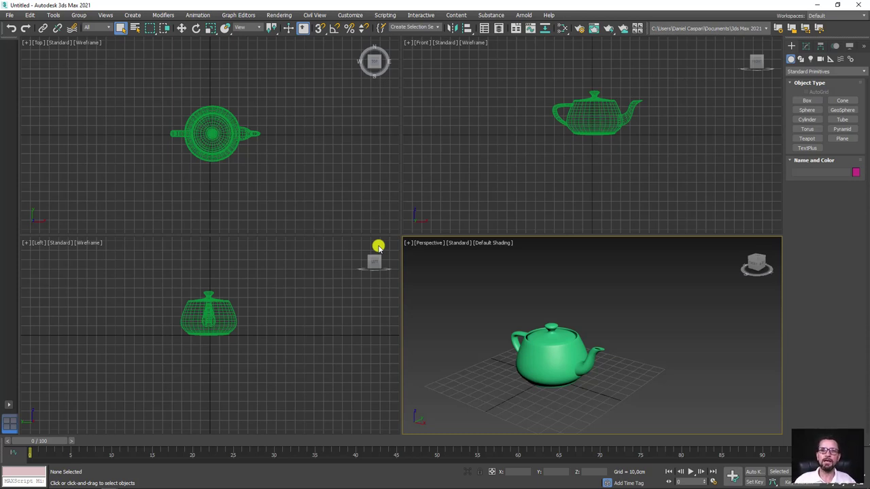
- Load the ame-light UI scheme, dock the floating command panel on the right and hide the ribbon
{"action": "left_click", "coordinate": [350, 15]}
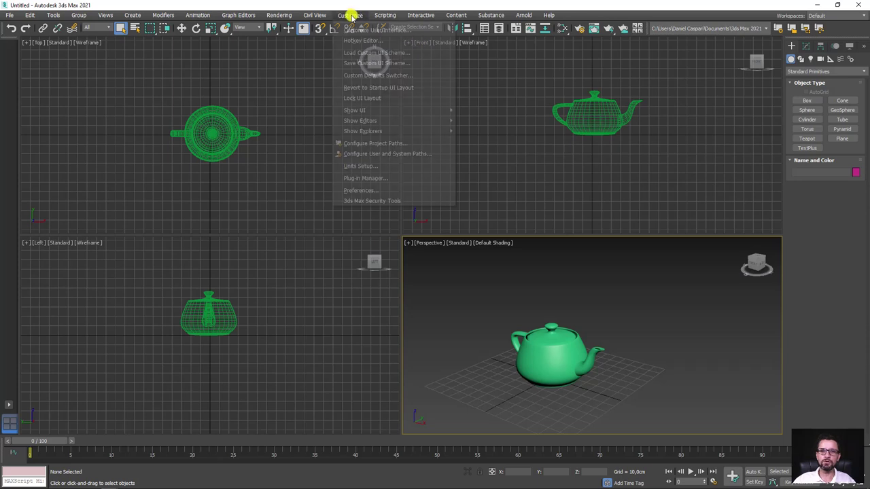
{"action": "left_click", "coordinate": [376, 52]}
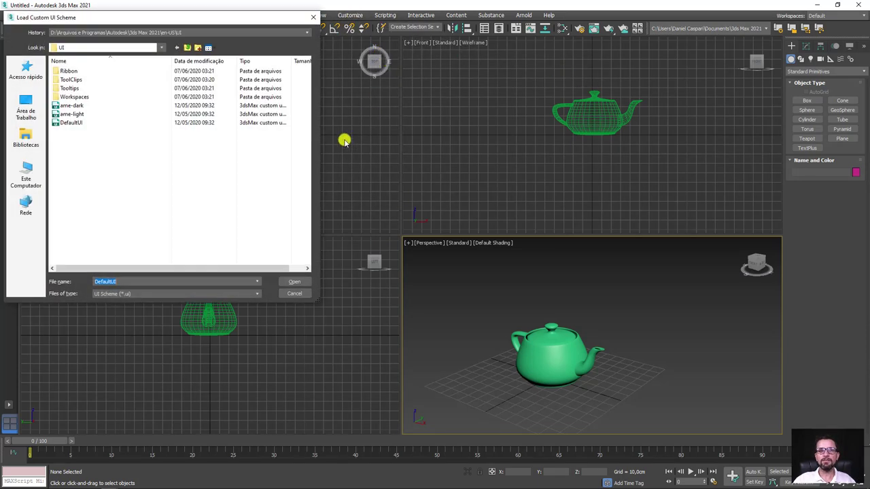
{"action": "left_click", "coordinate": [72, 113]}
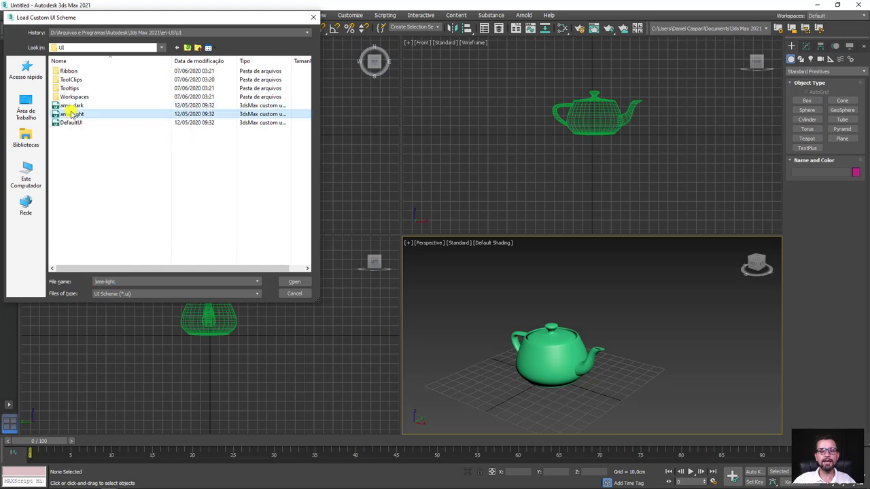
{"action": "left_click", "coordinate": [297, 282]}
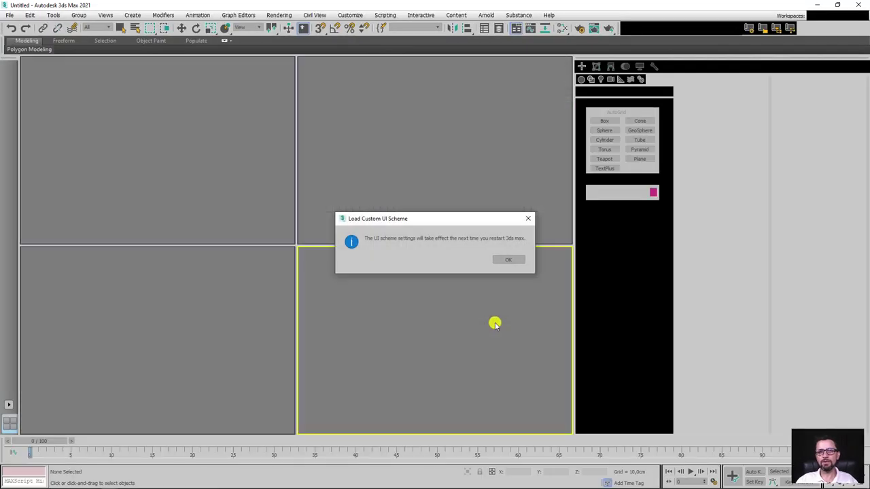
{"action": "left_click", "coordinate": [503, 261]}
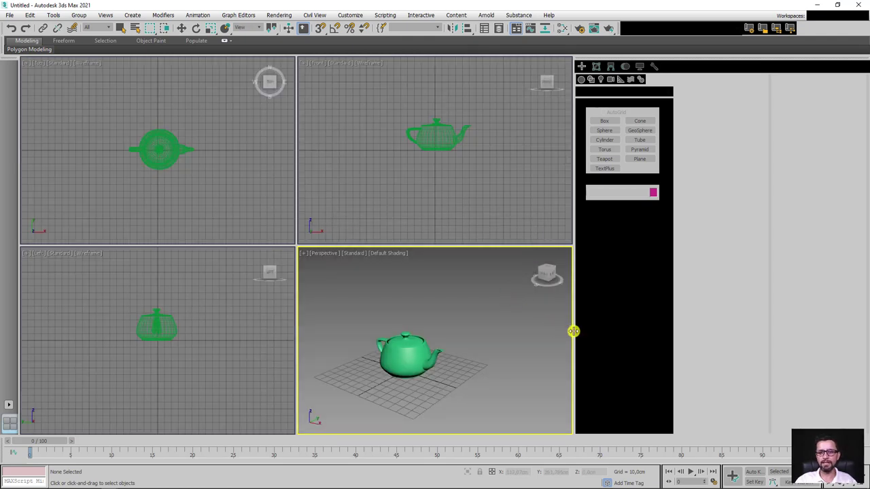
{"action": "left_click_drag", "start_coordinate": [574, 329], "coordinate": [819, 338]}
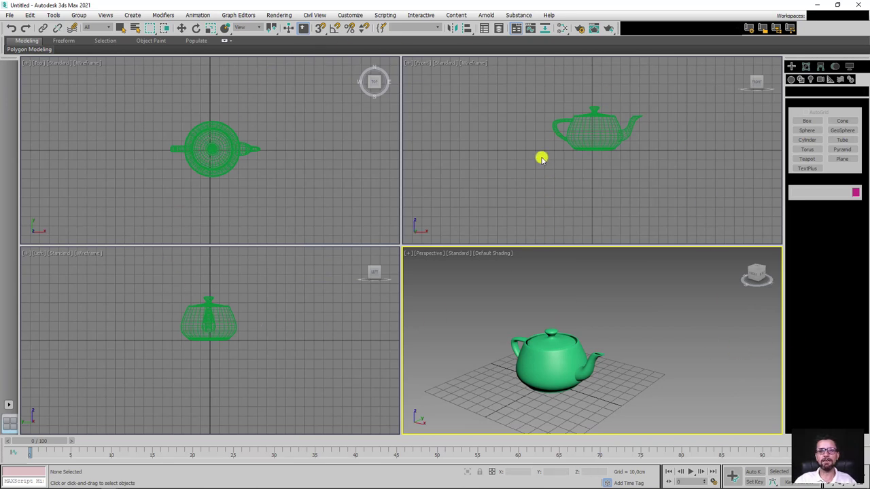
{"action": "left_click", "coordinate": [516, 28]}
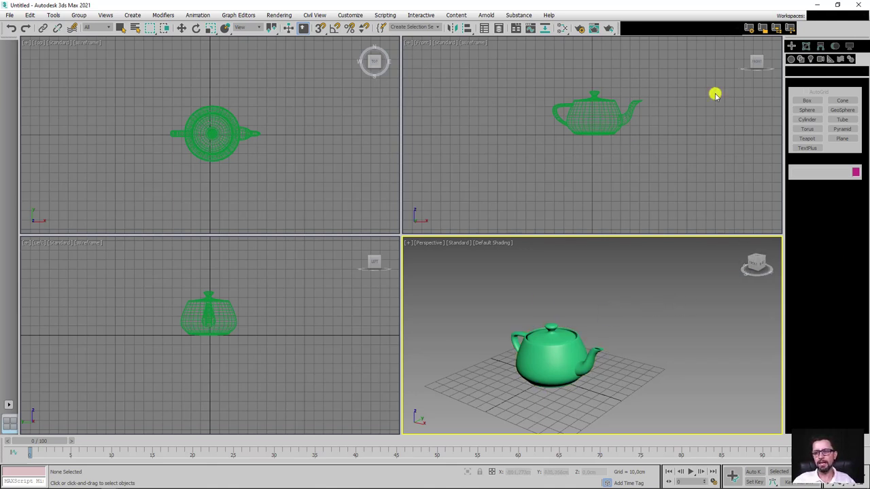
- Reload the DefaultUI custom UI scheme and acknowledge the restart notice
{"action": "left_click", "coordinate": [352, 15]}
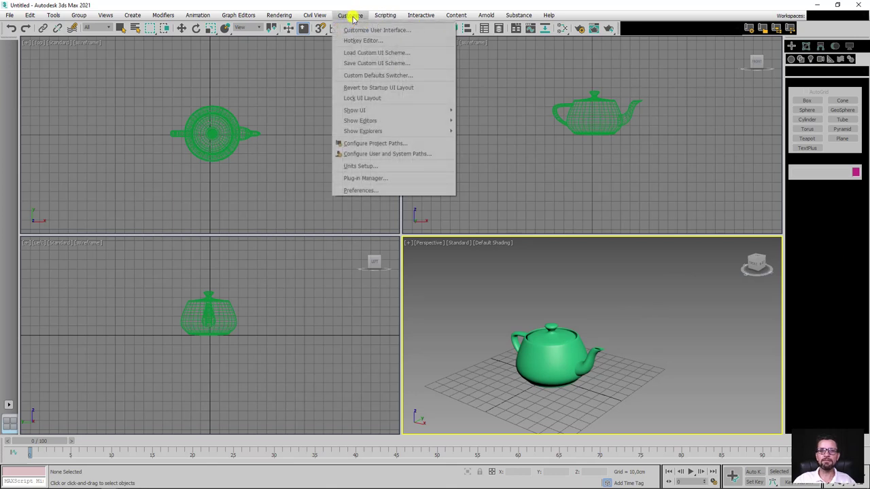
{"action": "left_click", "coordinate": [375, 53]}
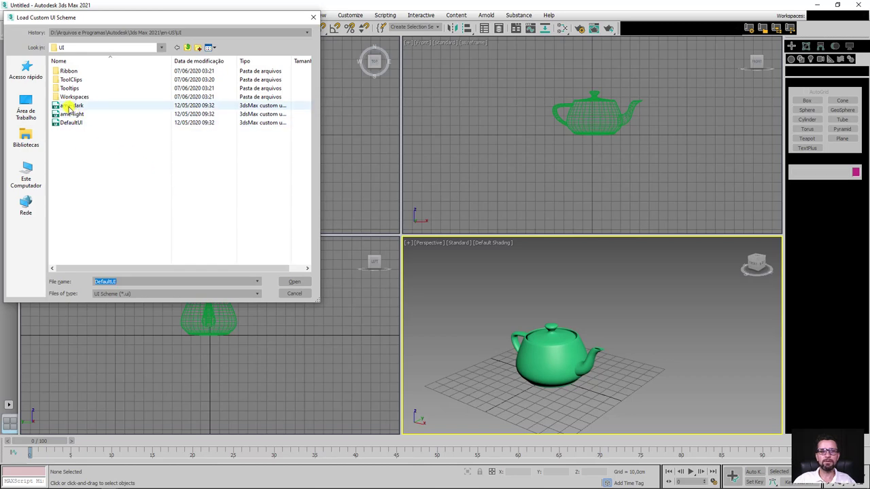
{"action": "left_click", "coordinate": [72, 123]}
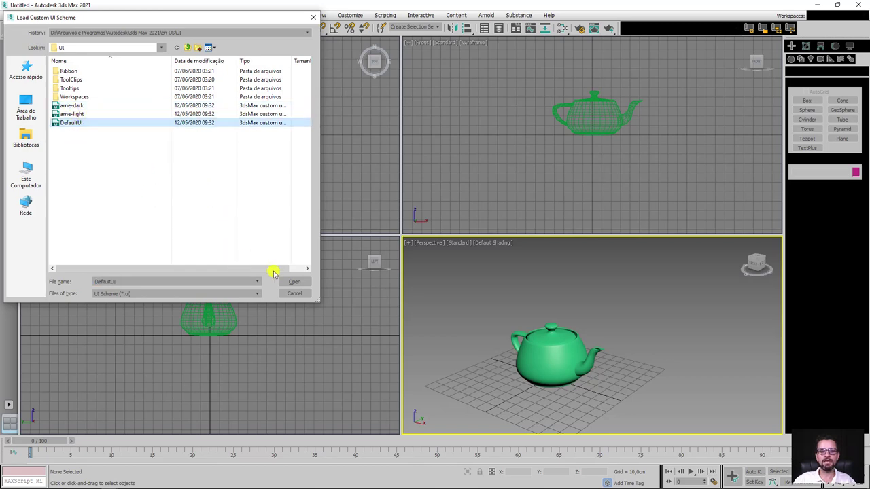
{"action": "left_click", "coordinate": [293, 281]}
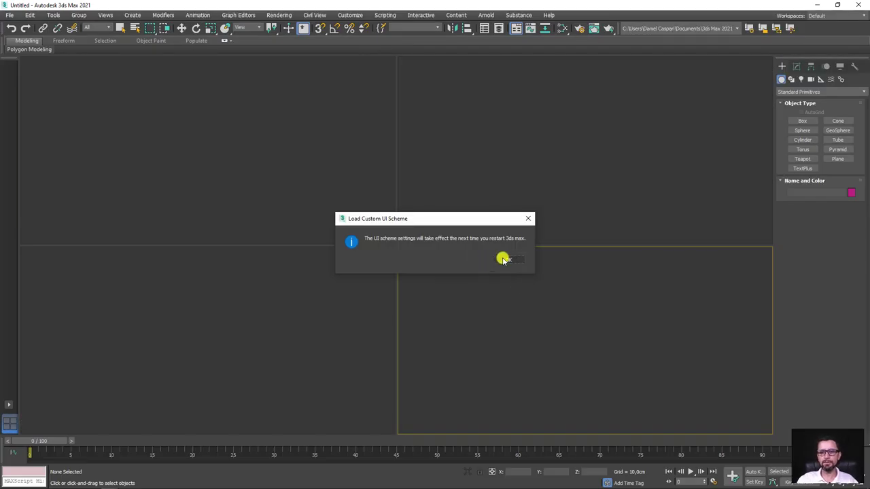
{"action": "left_click", "coordinate": [503, 259]}
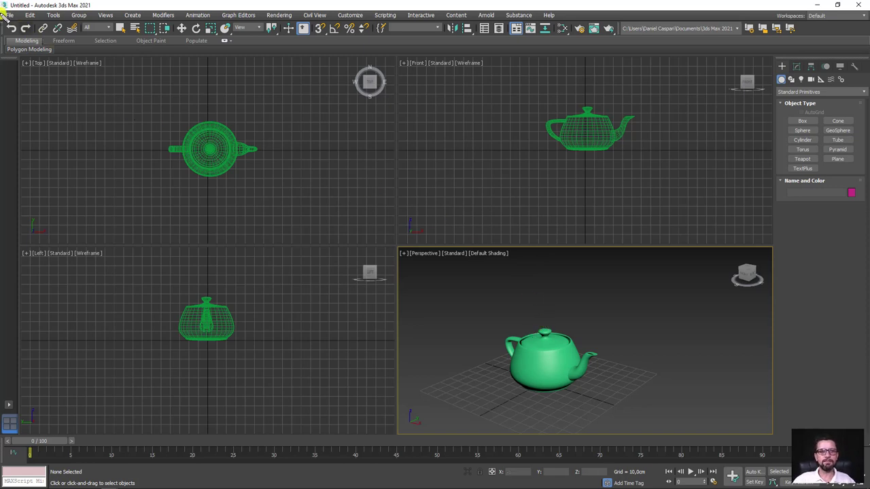
{"action": "left_click_drag", "start_coordinate": [10, 10], "coordinate": [573, 20]}
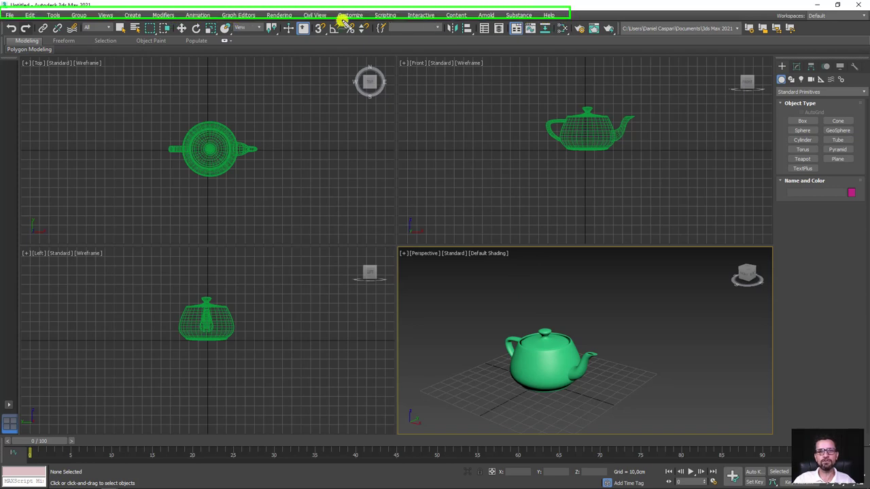
{"action": "left_click_drag", "start_coordinate": [4, 21], "coordinate": [800, 38]}
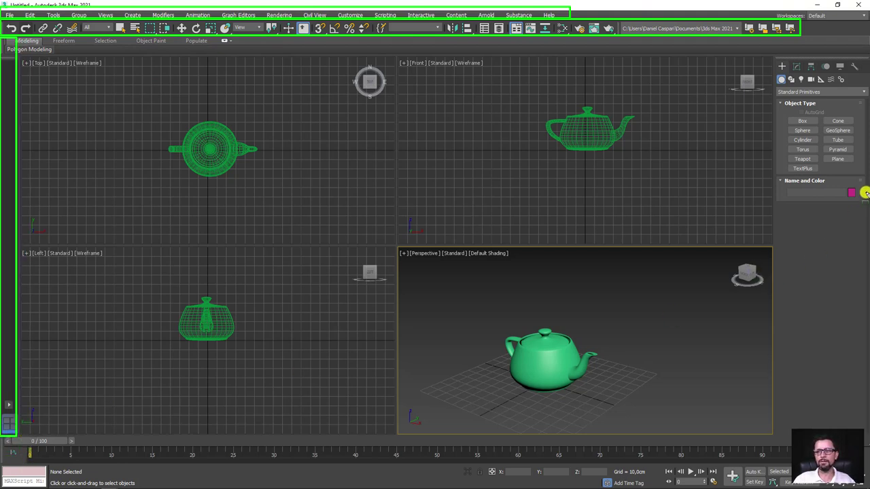
{"action": "left_click_drag", "start_coordinate": [775, 43], "coordinate": [867, 448]}
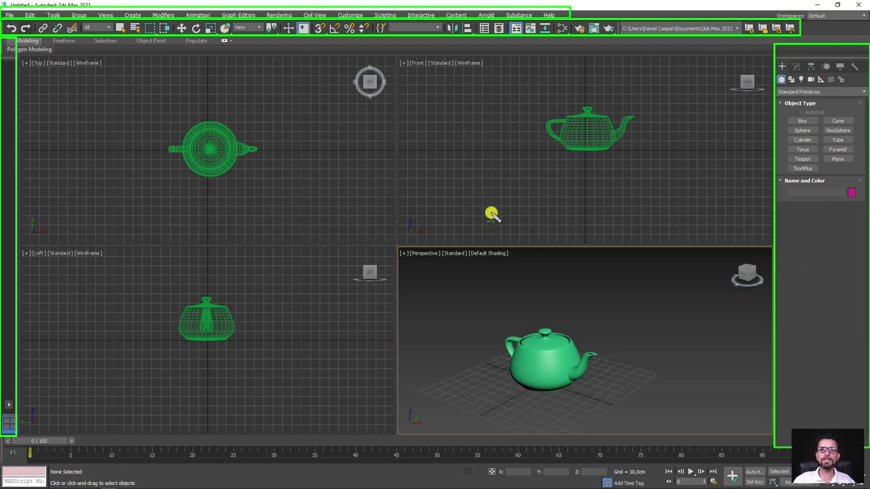
{"action": "left_click_drag", "start_coordinate": [3, 439], "coordinate": [793, 476]}
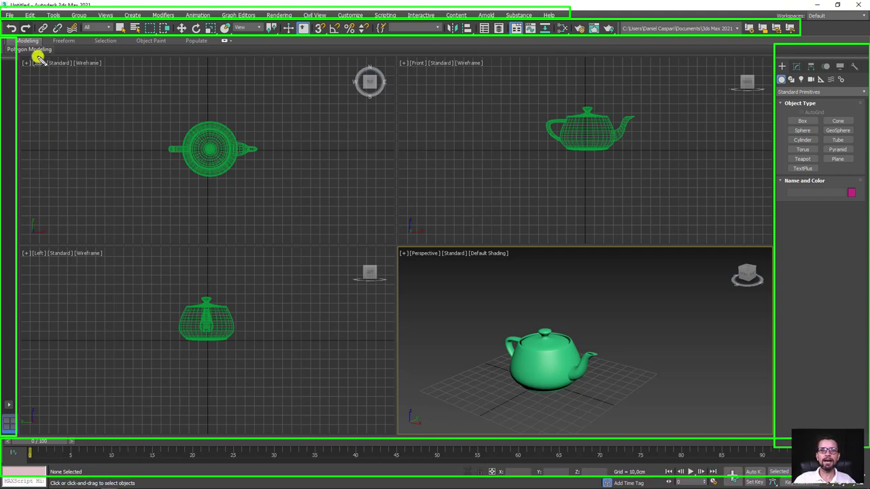
{"action": "mouse_move", "coordinate": [25, 57]}
{"action": "left_mouse_down"}
{"action": "mouse_move", "coordinate": [558, 288]}
{"action": "mouse_move", "coordinate": [771, 438]}
{"action": "left_mouse_up"}
{"action": "key", "text": "Escape"}
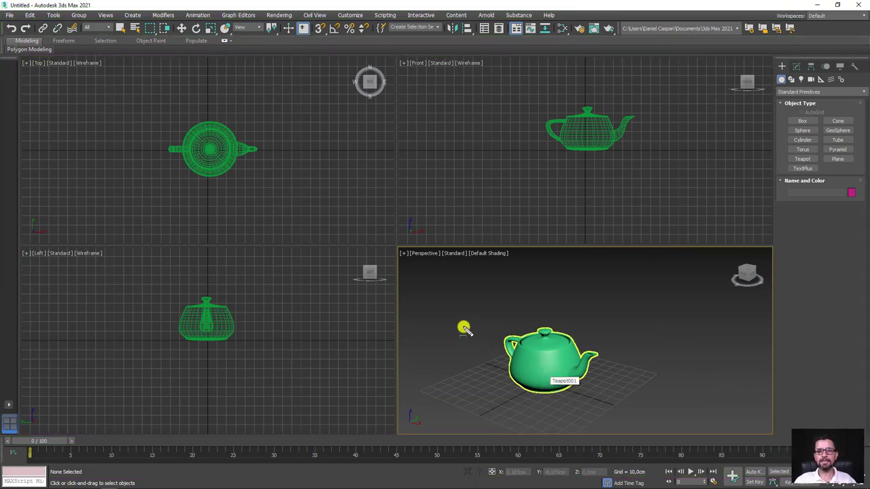
{"action": "left_click_drag", "start_coordinate": [400, 248], "coordinate": [422, 267]}
{"action": "left_click_drag", "start_coordinate": [455, 294], "coordinate": [774, 435]}
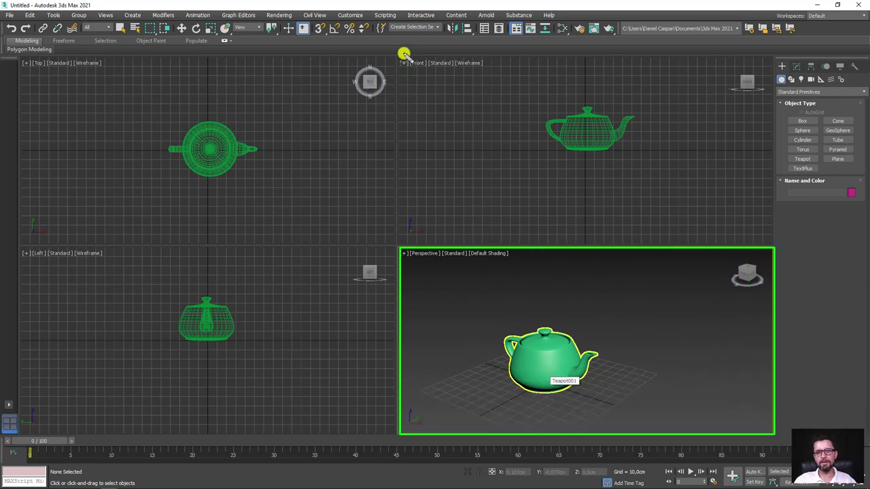
{"action": "left_click_drag", "start_coordinate": [397, 56], "coordinate": [772, 245]}
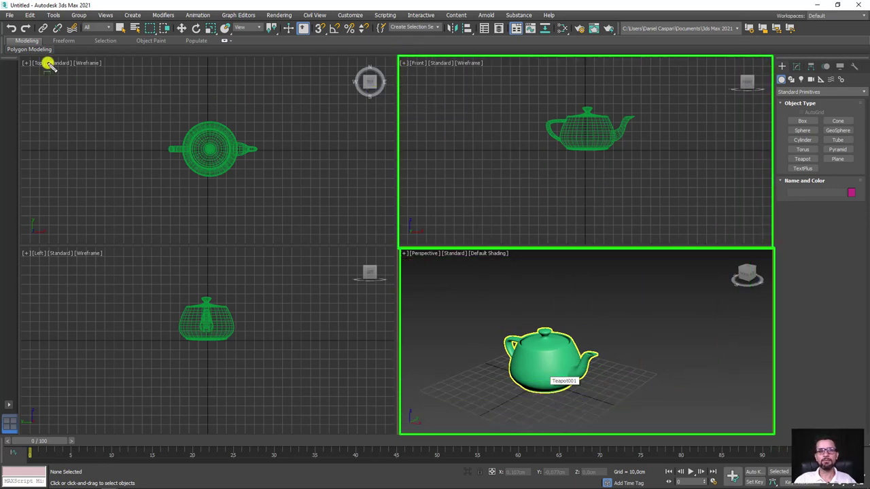
{"action": "left_click_drag", "start_coordinate": [21, 58], "coordinate": [392, 246]}
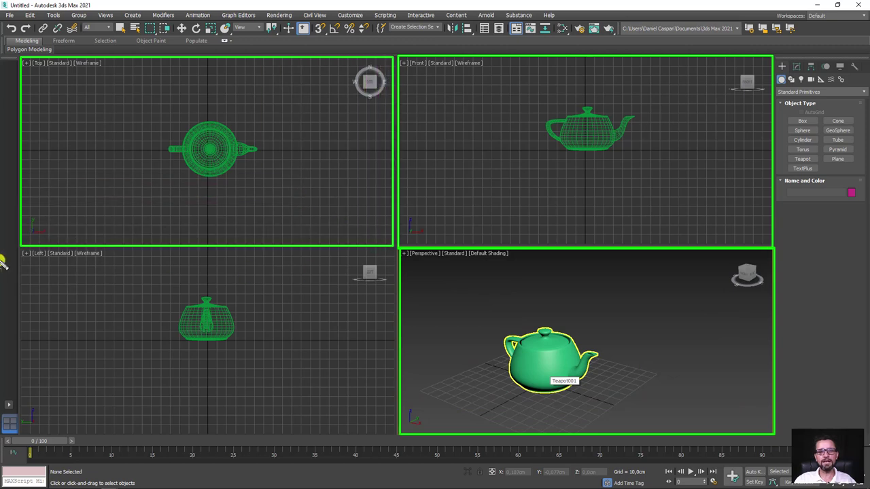
{"action": "left_click_drag", "start_coordinate": [23, 247], "coordinate": [393, 432]}
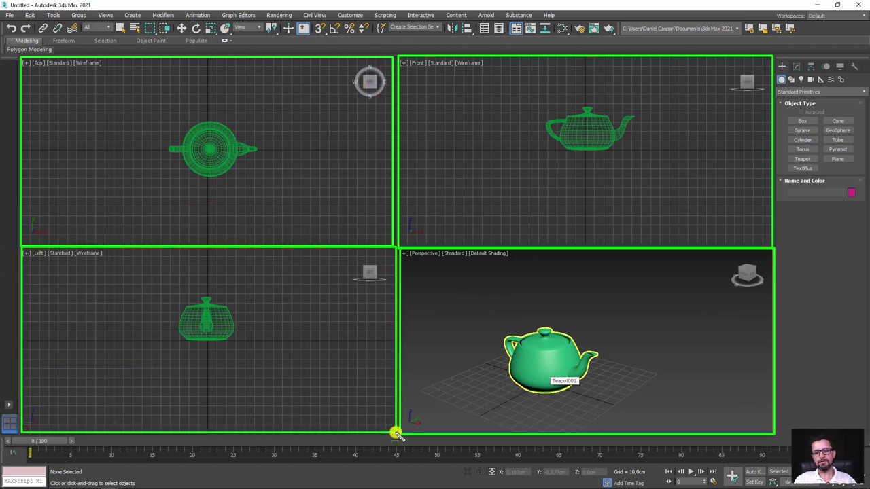
{"action": "key", "text": "Escape"}
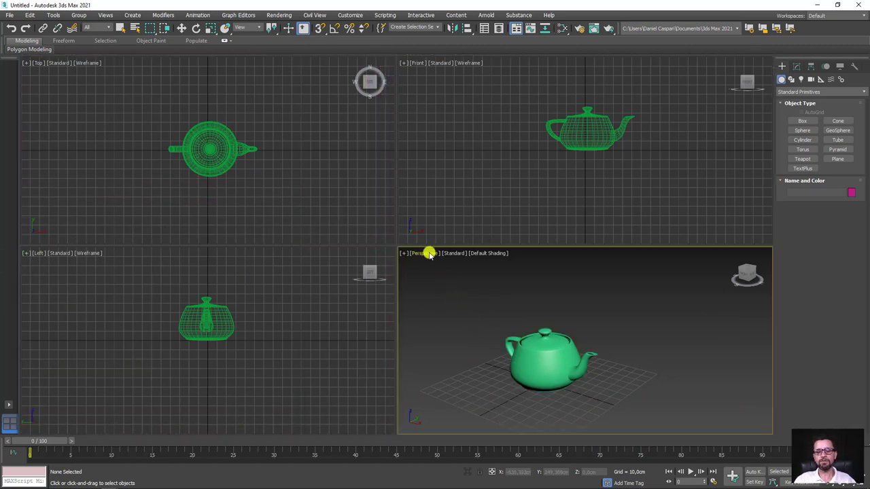
- Set the bottom-right viewport to Top, the top-right to Left and the top-left to Right
{"action": "left_click", "coordinate": [426, 254]}
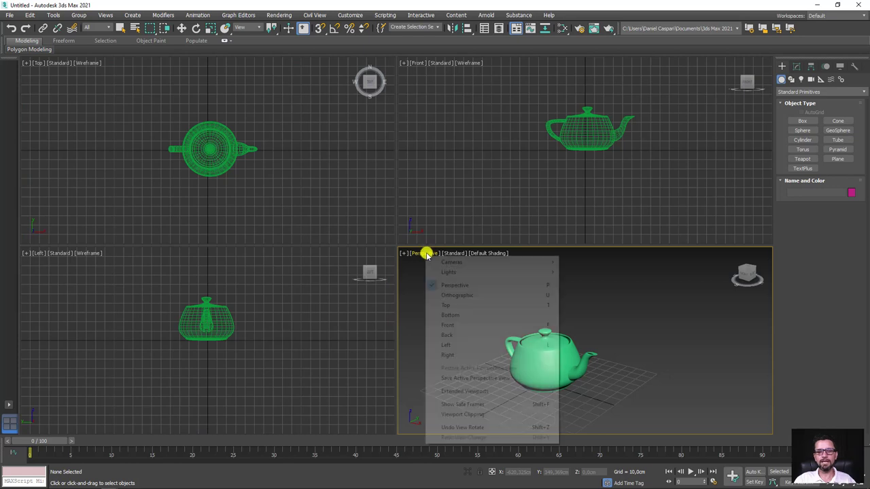
{"action": "left_click", "coordinate": [457, 306]}
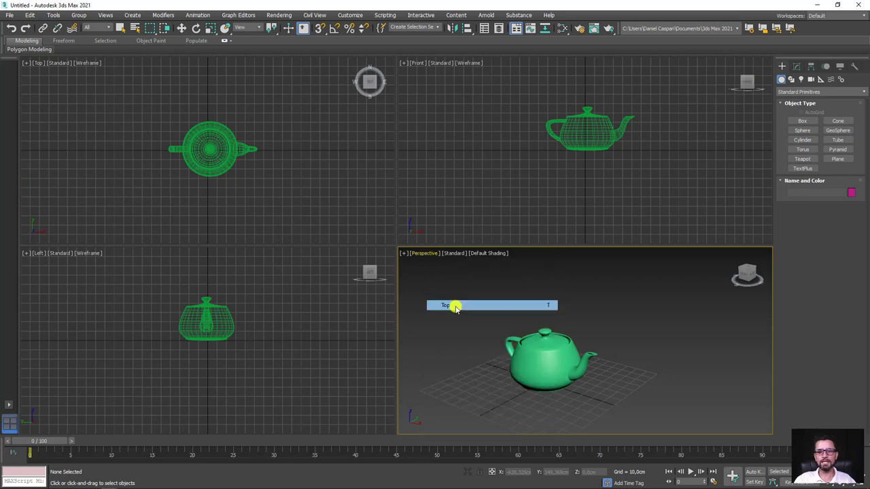
{"action": "left_click", "coordinate": [420, 63]}
{"action": "left_click", "coordinate": [456, 152]}
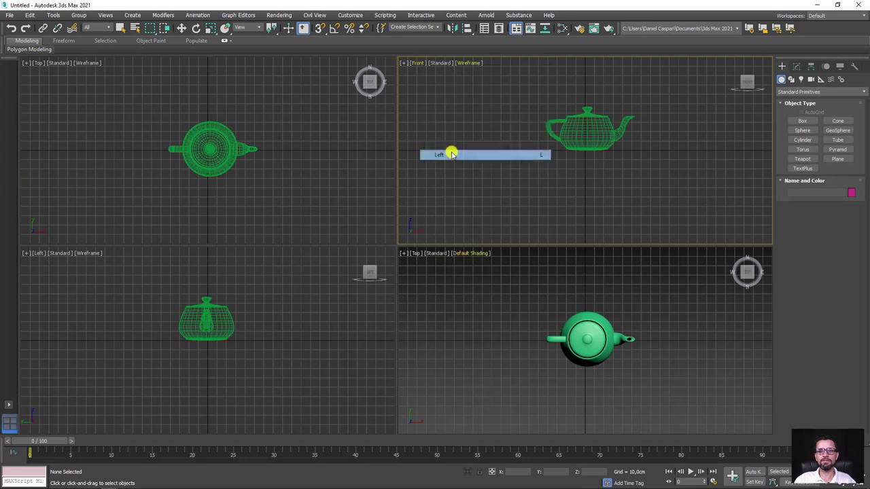
{"action": "left_click", "coordinate": [38, 63]}
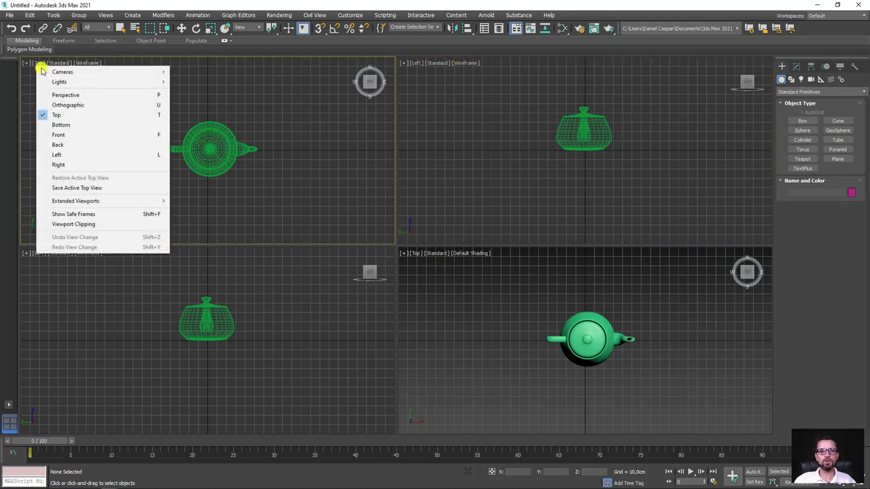
{"action": "left_click", "coordinate": [70, 166]}
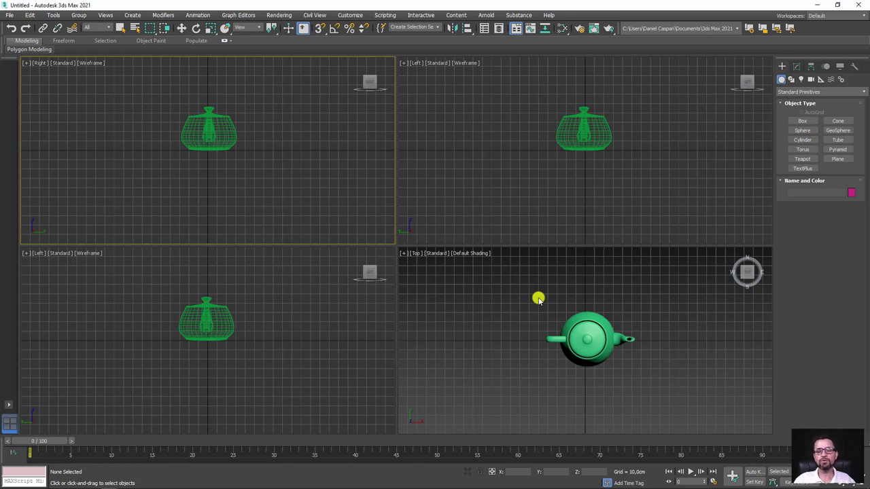
- Try the layout with one large right viewport and pan the teapot in the Left, Top and Front views
{"action": "left_click", "coordinate": [9, 406]}
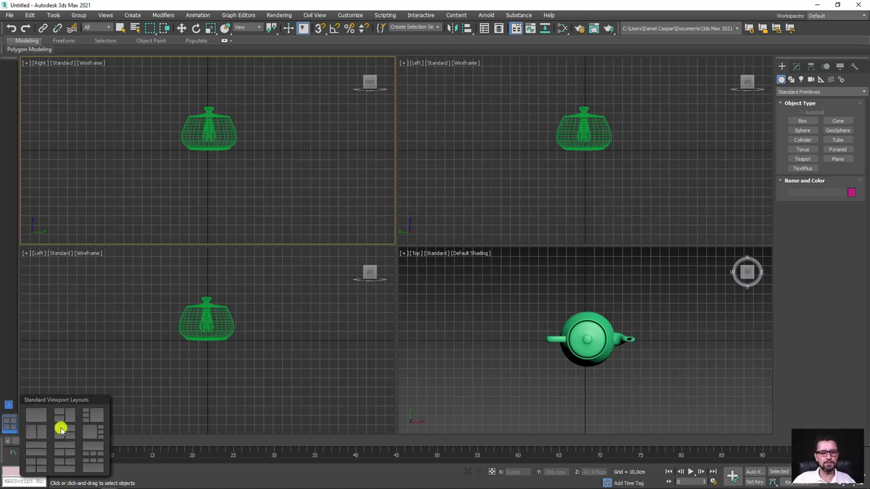
{"action": "left_click", "coordinate": [66, 414]}
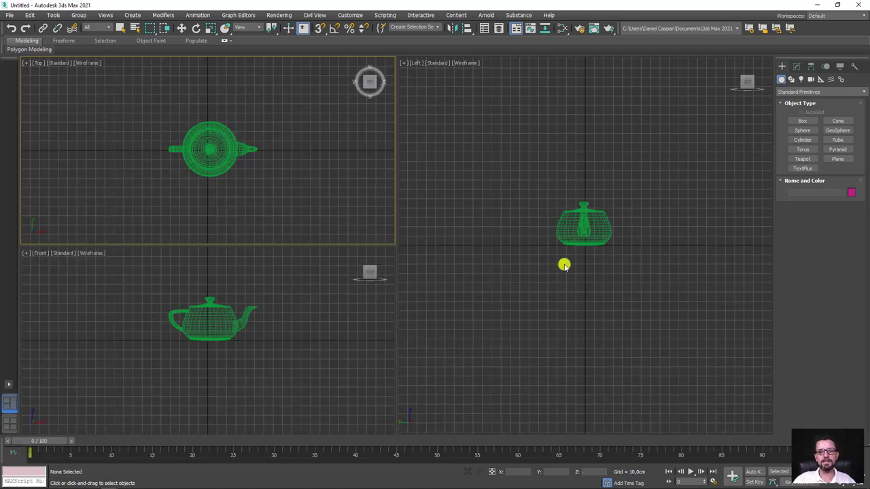
{"action": "mouse_move", "coordinate": [543, 261]}
{"action": "middle_mouse_down"}
{"action": "mouse_move", "coordinate": [555, 253]}
{"action": "mouse_move", "coordinate": [573, 305]}
{"action": "middle_mouse_up"}
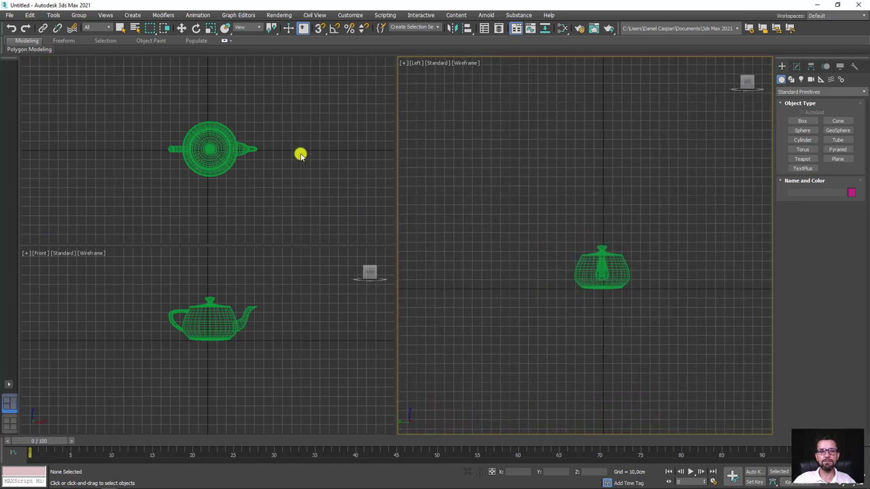
{"action": "middle_click_drag", "start_coordinate": [301, 154], "coordinate": [278, 163]}
{"action": "mouse_move", "coordinate": [278, 322]}
{"action": "middle_mouse_down"}
{"action": "mouse_move", "coordinate": [265, 361]}
{"action": "mouse_move", "coordinate": [274, 319]}
{"action": "middle_mouse_up"}
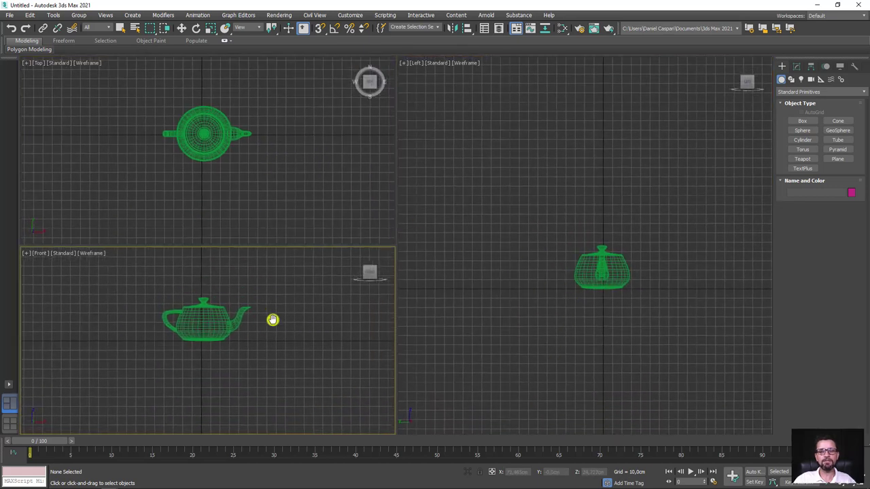
- Switch to two stacked viewports, zoom both to fit the teapot and pan it into place
{"action": "left_click", "coordinate": [8, 385]}
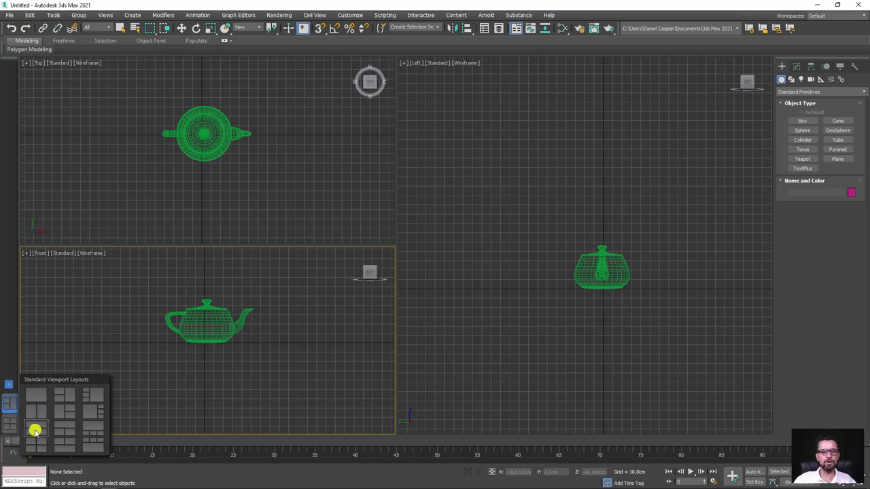
{"action": "left_click", "coordinate": [35, 430]}
{"action": "key", "text": "ctrl+shift+z"}
{"action": "middle_click_drag", "start_coordinate": [483, 141], "coordinate": [467, 153]}
{"action": "middle_click_drag", "start_coordinate": [483, 379], "coordinate": [470, 377]}
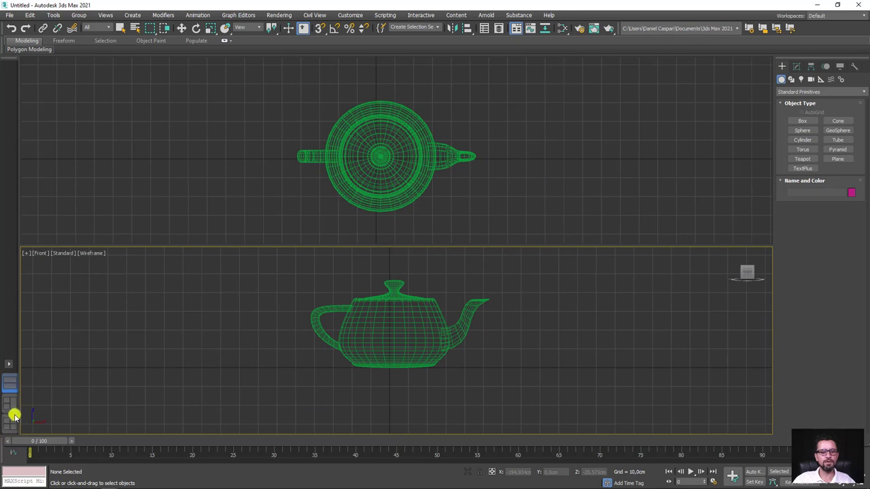
- Apply the three-small-over-one-large Perspective layout and zoom and pan the teapot lower in Perspective
{"action": "left_click", "coordinate": [9, 365]}
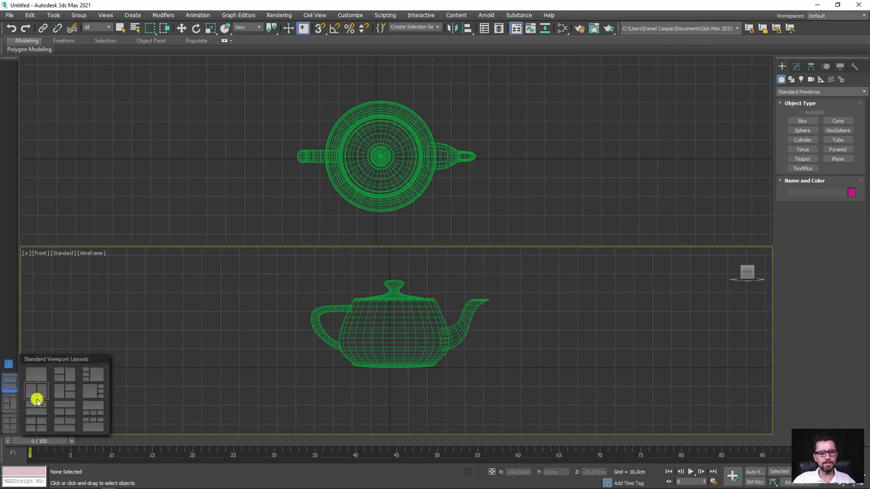
{"action": "left_click", "coordinate": [93, 426]}
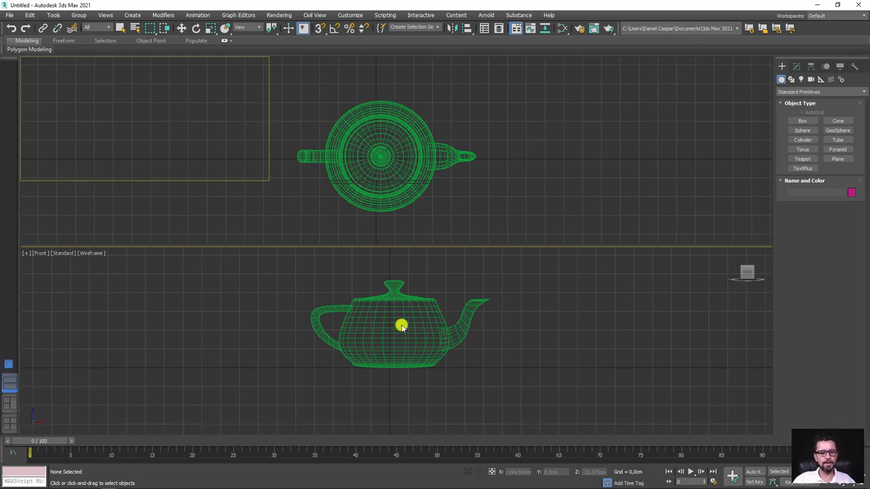
{"action": "scroll", "coordinate": [468, 315], "scroll_direction": "down", "scroll_amount": 3}
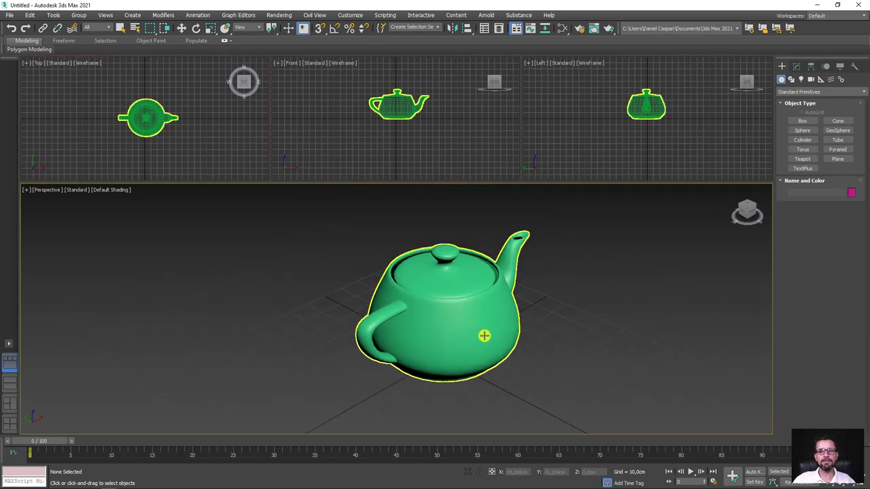
{"action": "scroll", "coordinate": [485, 333], "scroll_direction": "down", "scroll_amount": 2}
{"action": "mouse_move", "coordinate": [501, 349]}
{"action": "middle_mouse_down"}
{"action": "mouse_move", "coordinate": [467, 316]}
{"action": "mouse_move", "coordinate": [494, 386]}
{"action": "mouse_move", "coordinate": [412, 324]}
{"action": "mouse_move", "coordinate": [473, 361]}
{"action": "middle_mouse_up"}
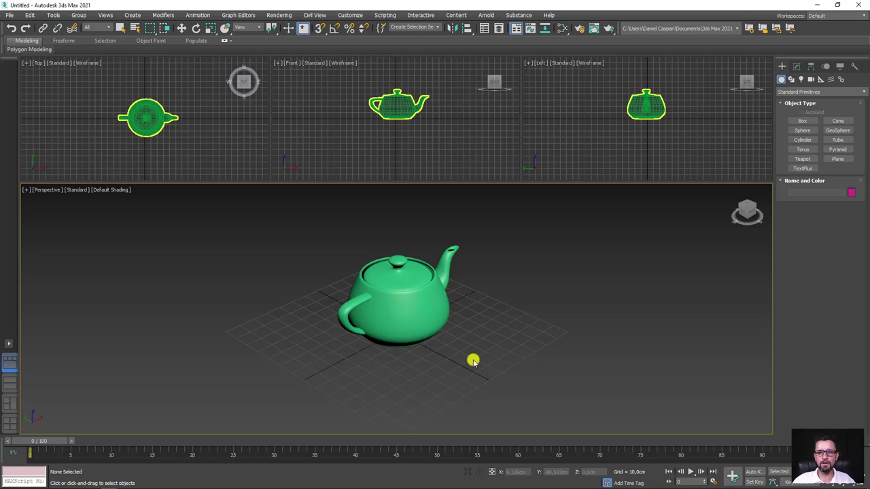
- Restore the four equal viewports, briefly checking the Standard Primitives category list without changing it
{"action": "left_click", "coordinate": [9, 425]}
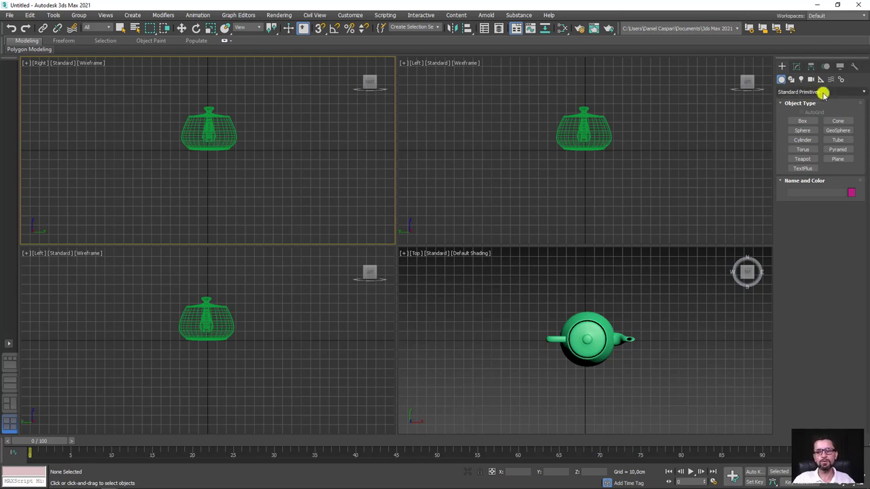
{"action": "left_click", "coordinate": [823, 93]}
{"action": "left_click", "coordinate": [822, 94]}
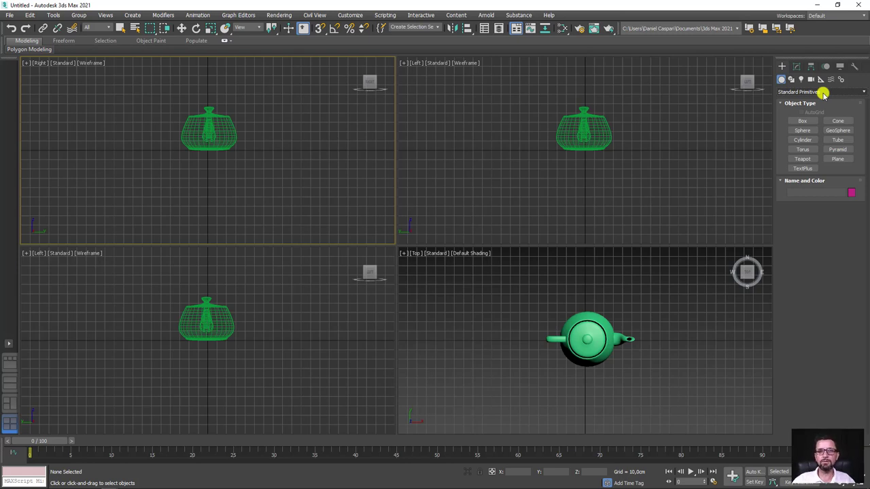
- Open Customize User Interface, move it up-left, and browse its Keyboard, Mouse and Toolbars pages
{"action": "left_click", "coordinate": [344, 15]}
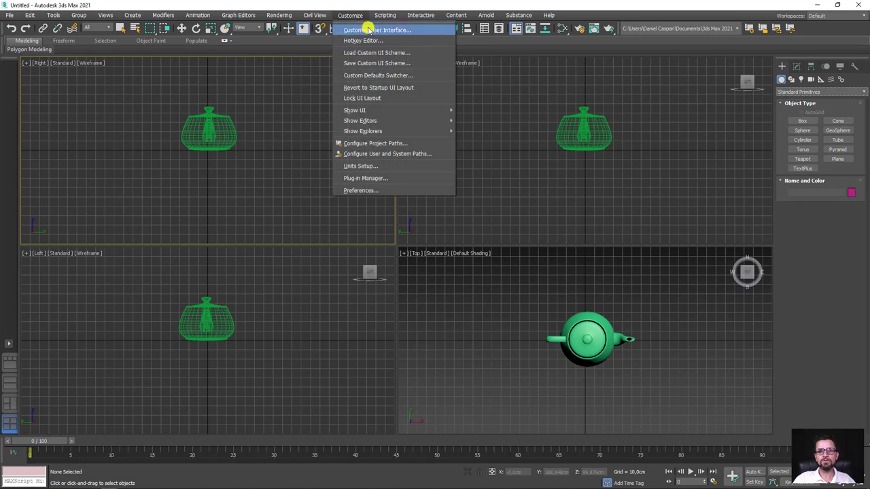
{"action": "left_click", "coordinate": [364, 32]}
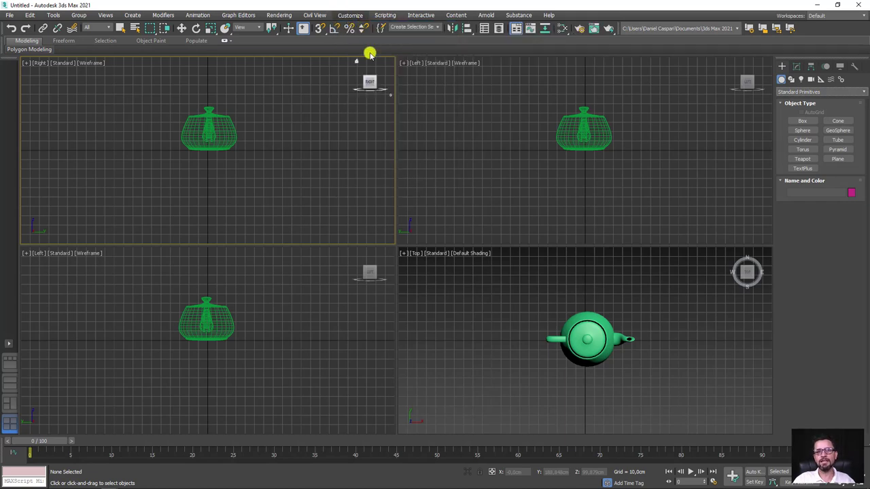
{"action": "left_click_drag", "start_coordinate": [398, 87], "coordinate": [291, 74]}
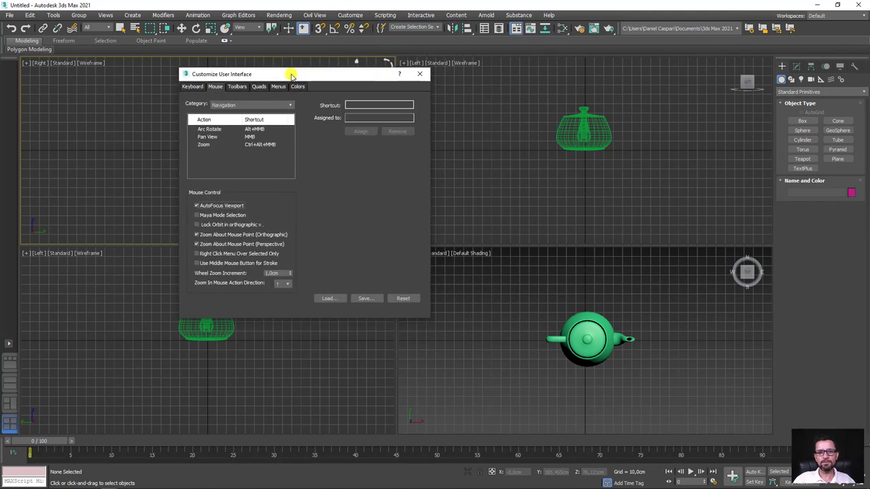
{"action": "left_click", "coordinate": [192, 87]}
{"action": "left_click", "coordinate": [215, 87]}
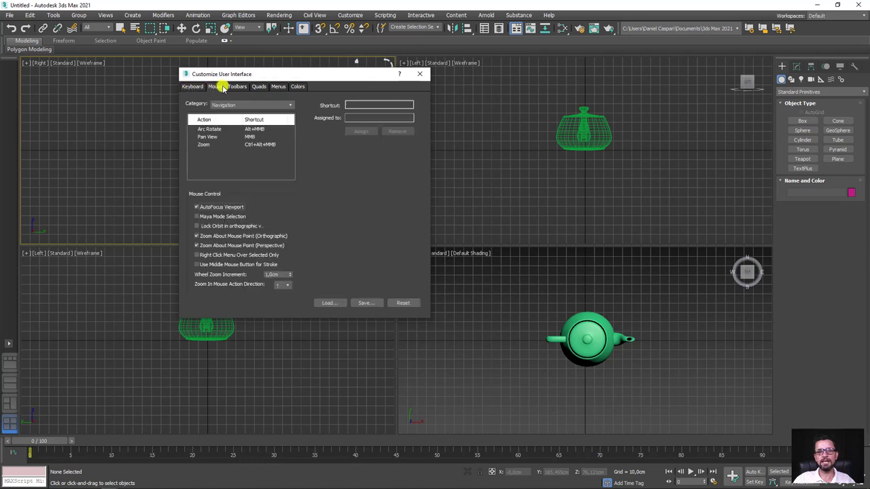
{"action": "left_click", "coordinate": [235, 87]}
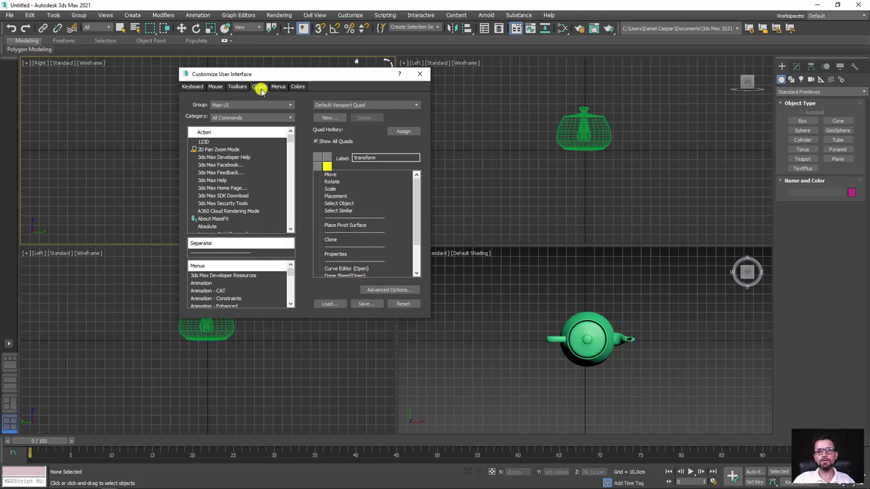
- Show the teapot's quad menu in the Top view, then view the Menus page with File selected
{"action": "left_click", "coordinate": [585, 324]}
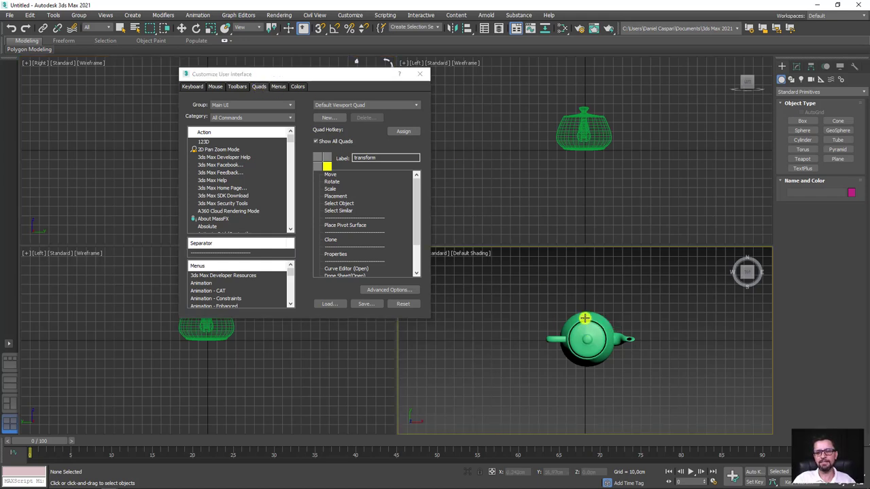
{"action": "right_click", "coordinate": [585, 318]}
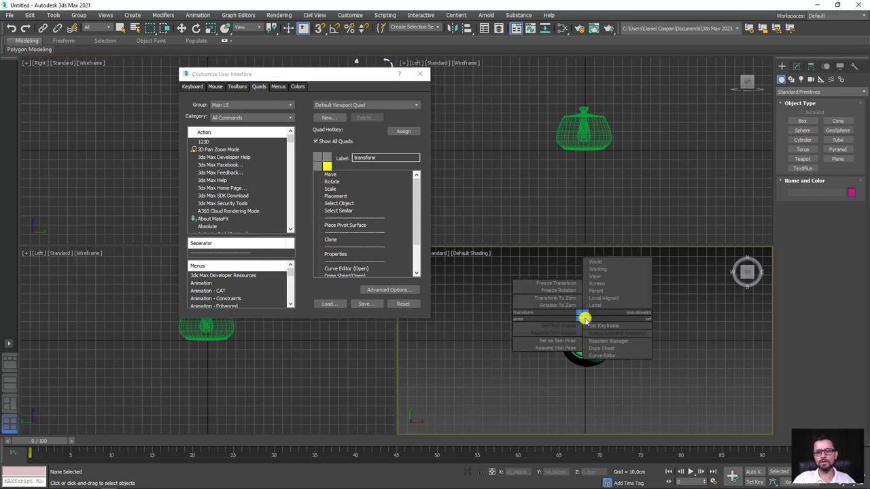
{"action": "left_click", "coordinate": [280, 87]}
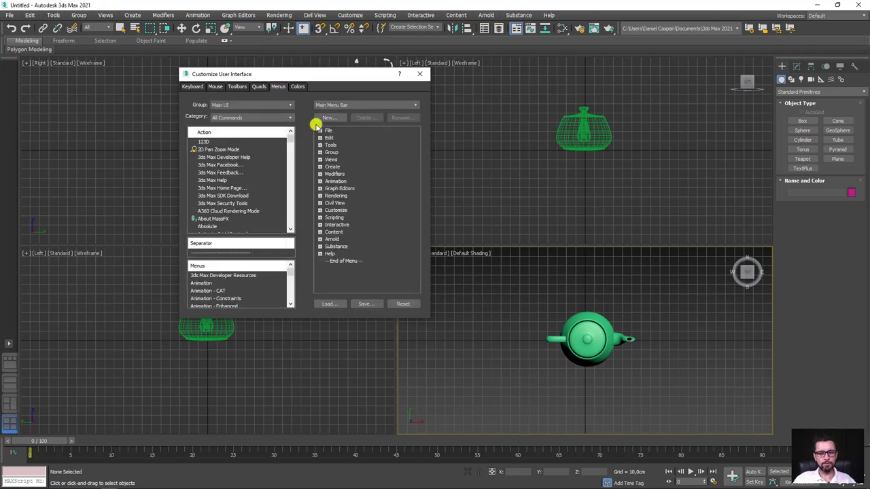
{"action": "left_click", "coordinate": [328, 131]}
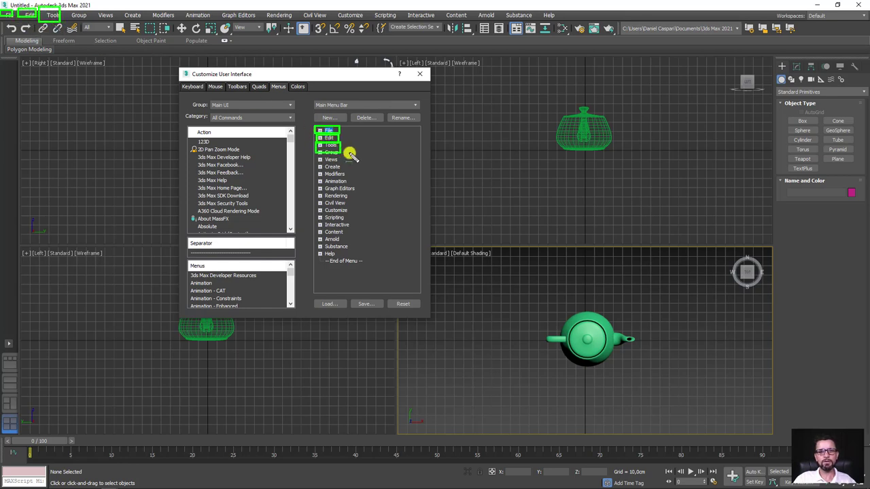
- On the Colors page, apply the Light theme, then revert to and apply the Dark theme
{"action": "left_click", "coordinate": [297, 87]}
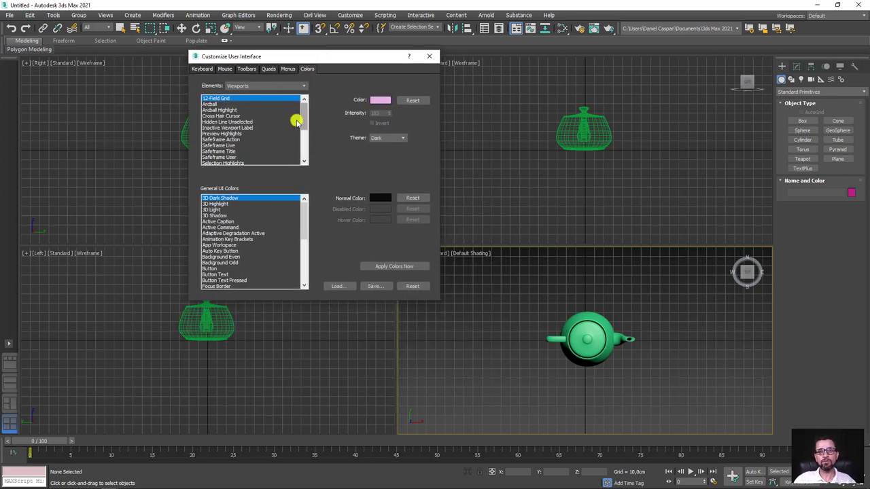
{"action": "left_click", "coordinate": [393, 138]}
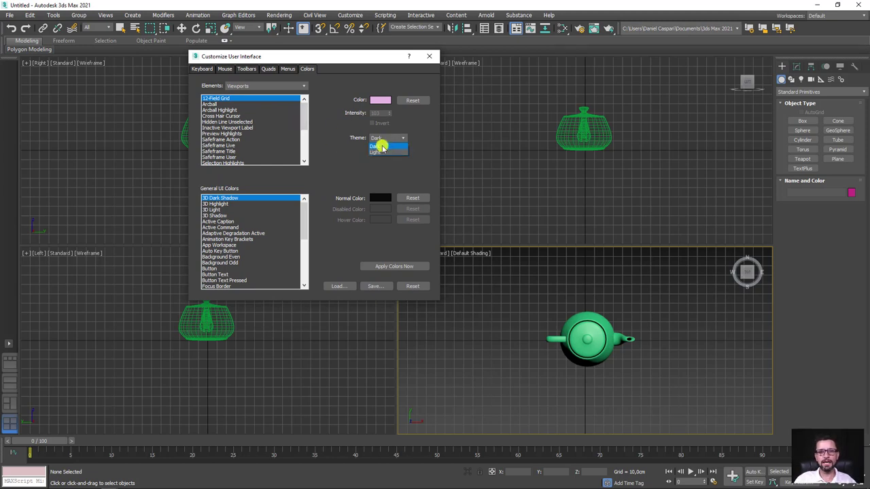
{"action": "left_click", "coordinate": [406, 152]}
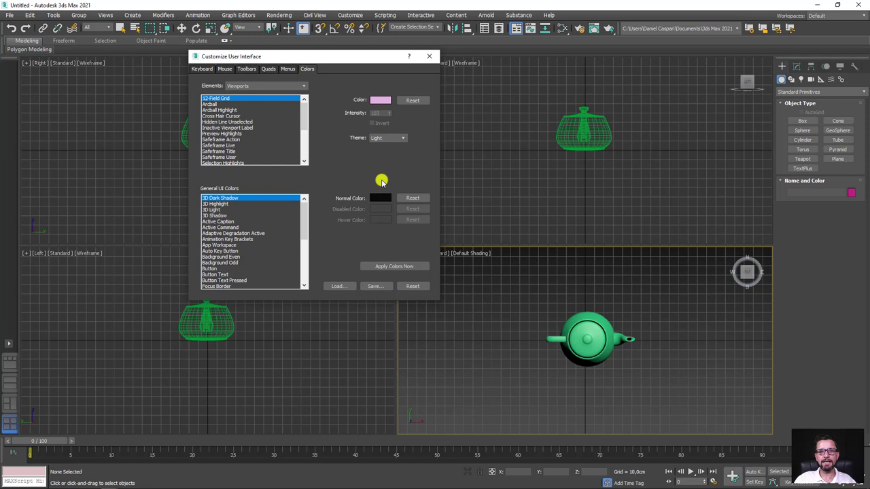
{"action": "left_click", "coordinate": [403, 270]}
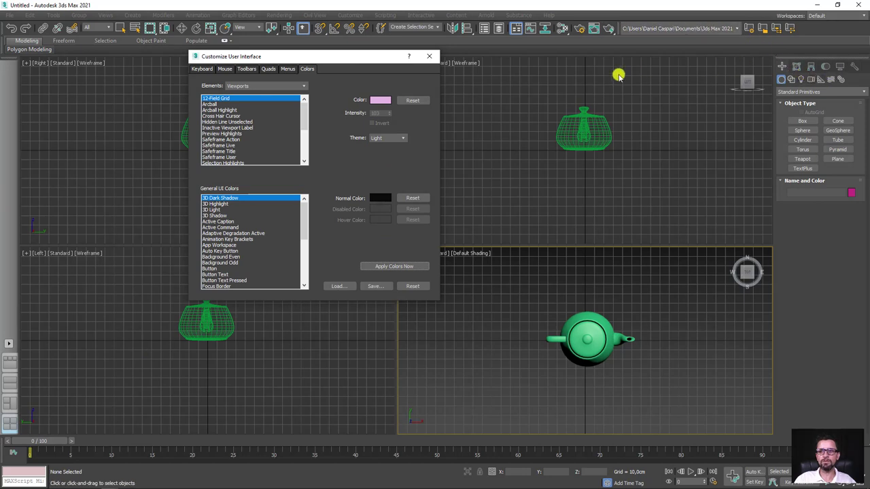
{"action": "left_click", "coordinate": [388, 138]}
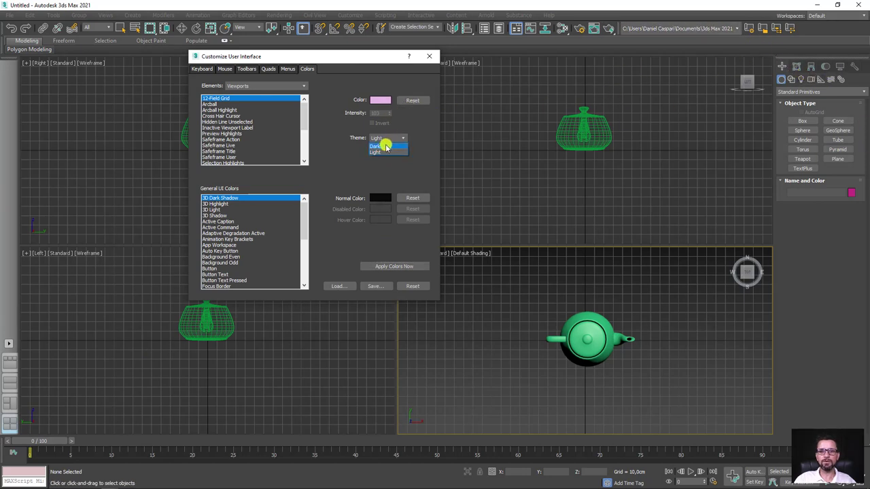
{"action": "left_click", "coordinate": [384, 153]}
{"action": "left_click", "coordinate": [393, 266]}
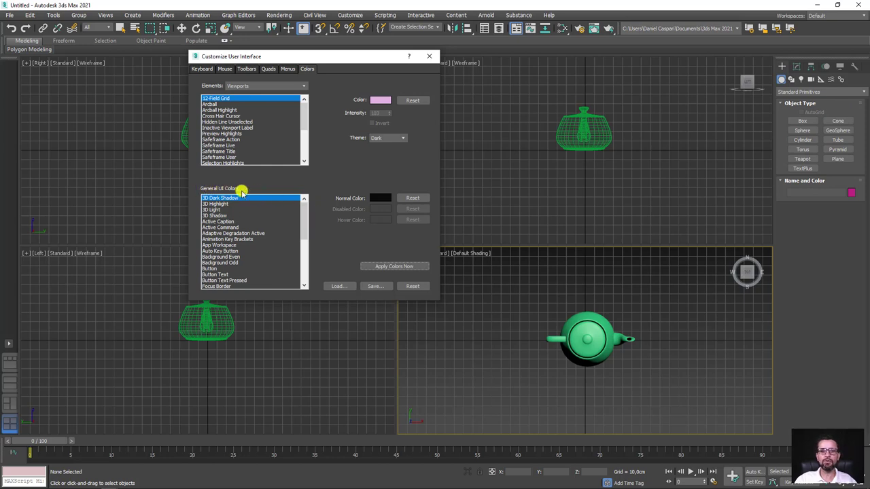
- Scroll the General UI Colors list and select the Button element, briefly checking Button Text
{"action": "left_click_drag", "start_coordinate": [305, 214], "coordinate": [308, 233]}
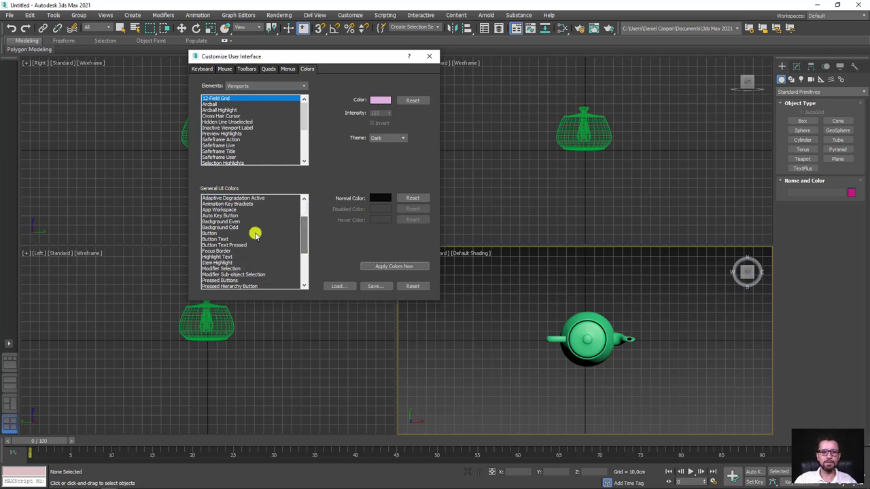
{"action": "left_click", "coordinate": [207, 233]}
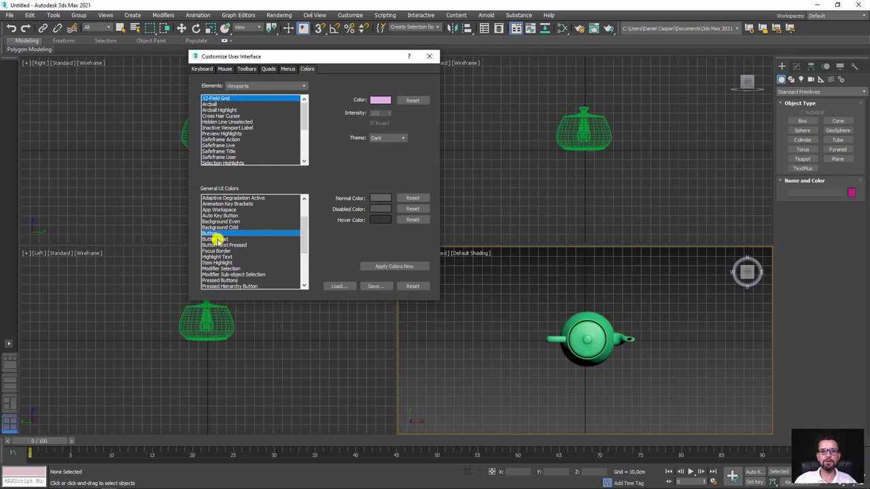
{"action": "left_click", "coordinate": [219, 239]}
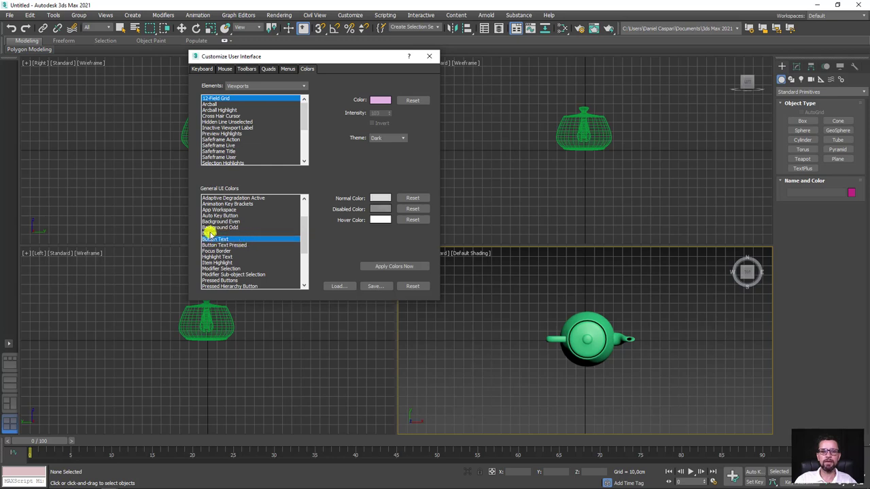
{"action": "left_click", "coordinate": [209, 233]}
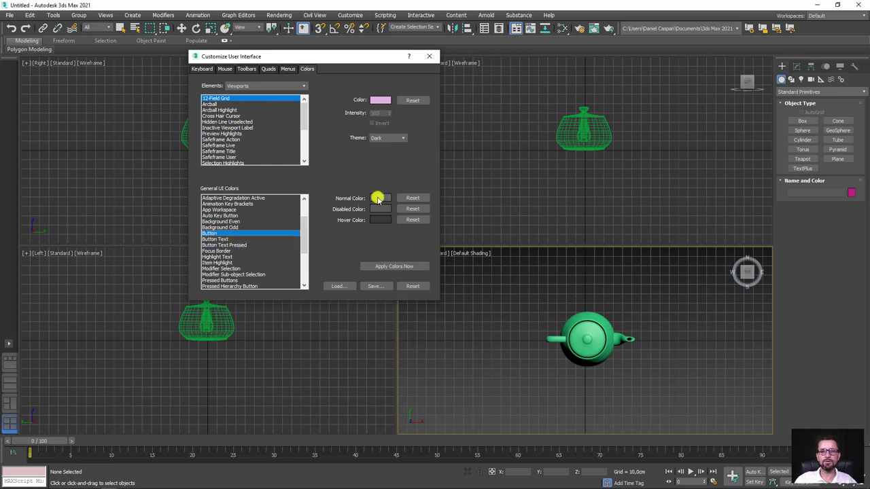
- Set the button Normal Color to orange-red and apply the colours to the interface
{"action": "left_click", "coordinate": [378, 198]}
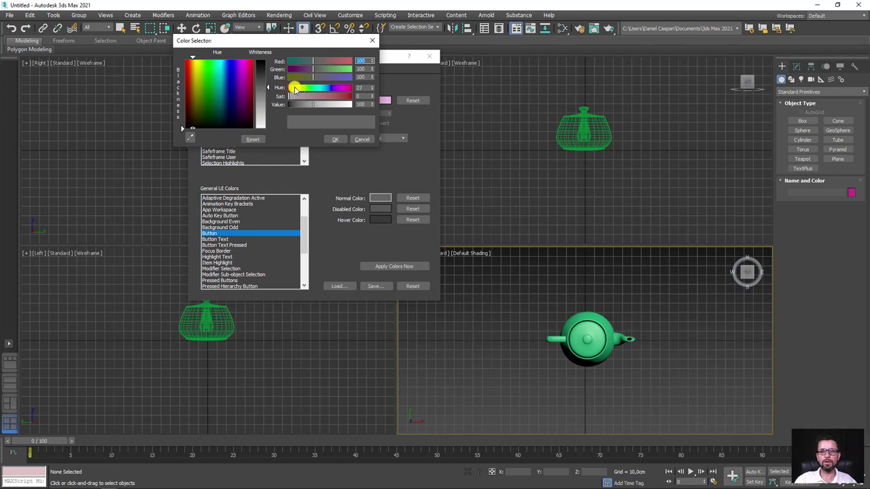
{"action": "mouse_move", "coordinate": [290, 96]}
{"action": "left_mouse_down"}
{"action": "mouse_move", "coordinate": [355, 97]}
{"action": "mouse_move", "coordinate": [348, 107]}
{"action": "left_mouse_up"}
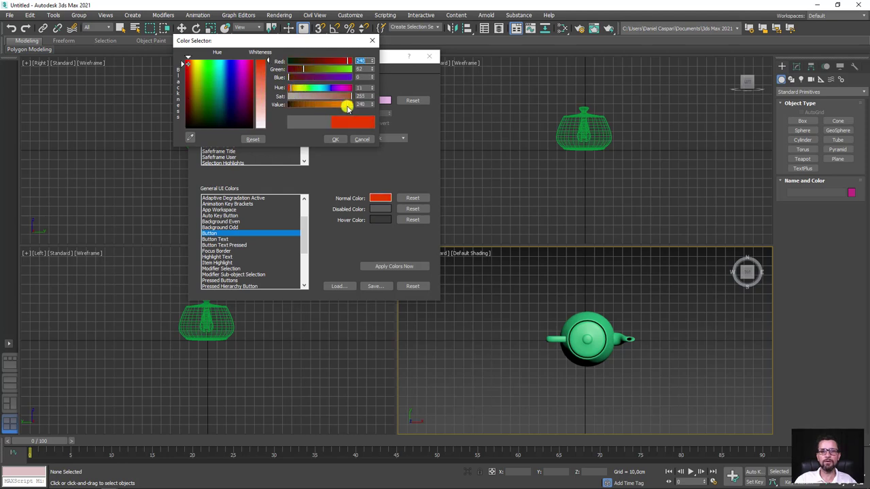
{"action": "left_click", "coordinate": [335, 139]}
{"action": "left_click", "coordinate": [401, 267]}
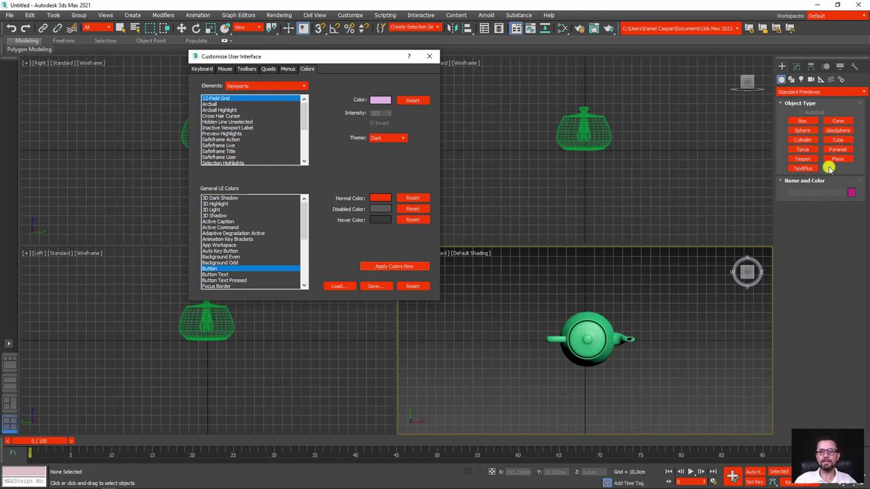
- Set the button Hover Color to blue (24, 0, 255) and apply it to the interface
{"action": "left_click", "coordinate": [377, 220]}
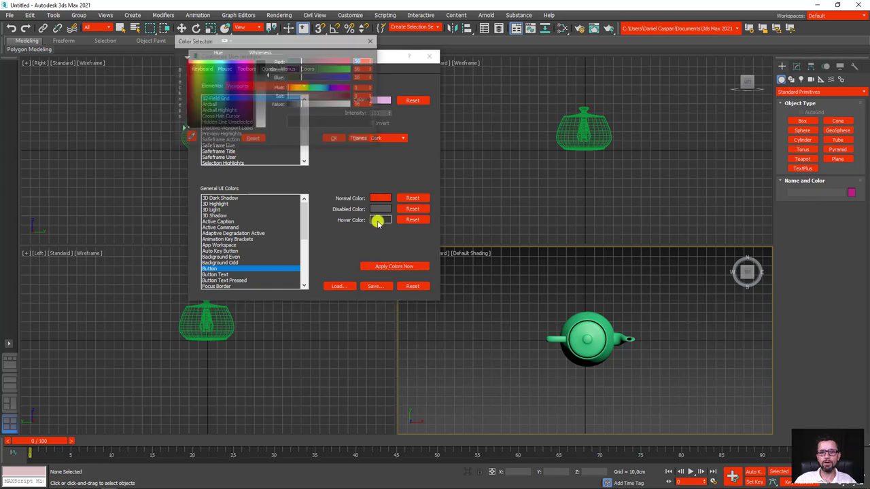
{"action": "left_click_drag", "start_coordinate": [328, 92], "coordinate": [353, 104]}
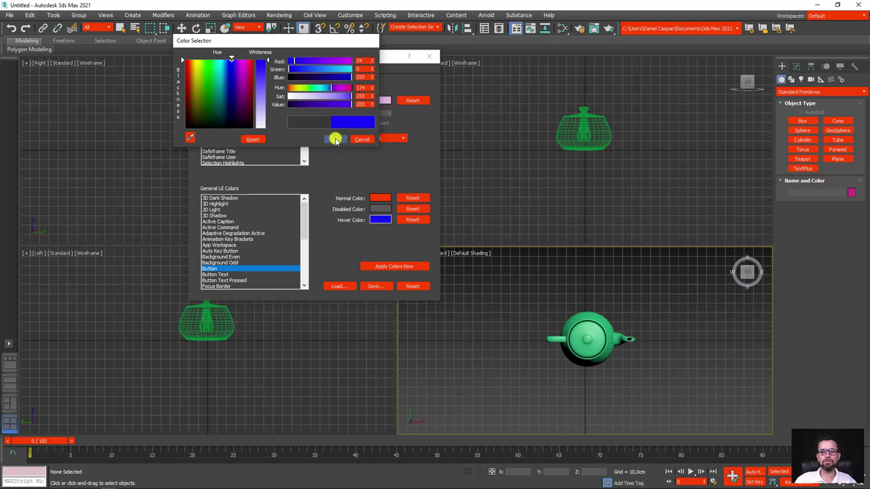
{"action": "left_click", "coordinate": [334, 139]}
{"action": "left_click", "coordinate": [395, 267]}
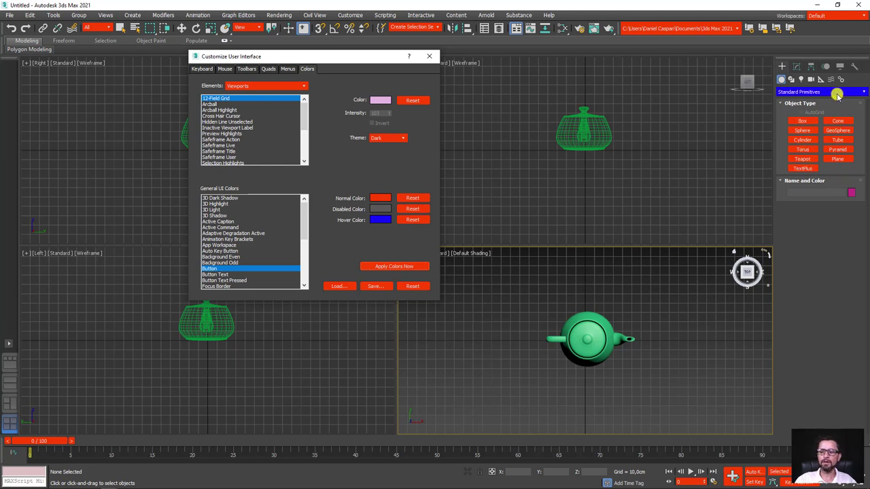
- Browse the object category dropdown to preview the new colours, keeping Standard Primitives
{"action": "left_click", "coordinate": [824, 93]}
{"action": "left_click", "coordinate": [824, 93]}
{"action": "left_click", "coordinate": [825, 92]}
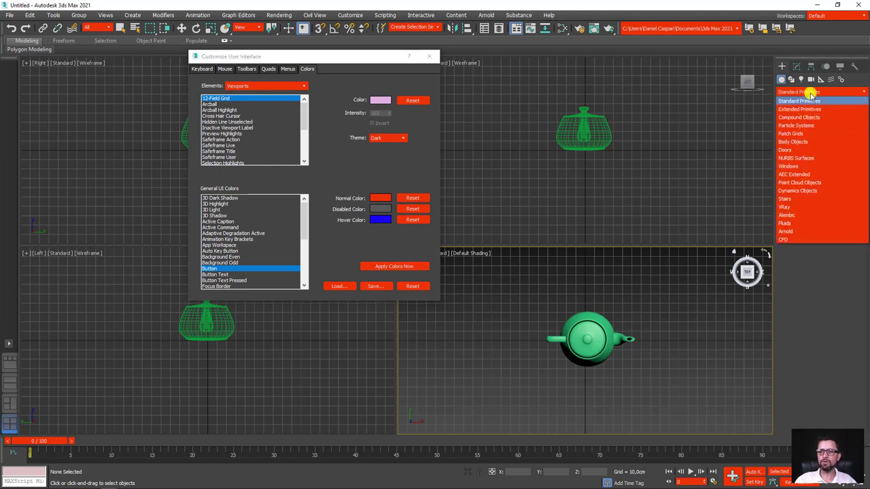
{"action": "left_click", "coordinate": [808, 93]}
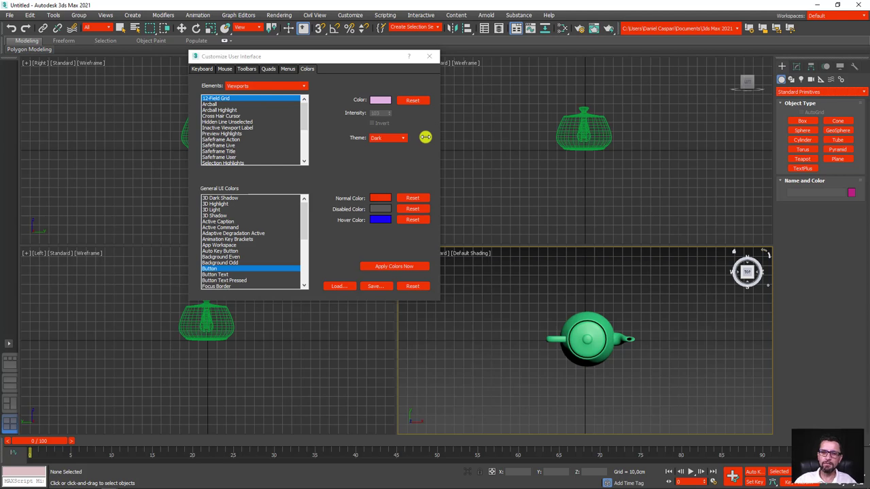
- Reset the UI colours to defaults, confirm reverting the colour file, and close the dialog
{"action": "left_click", "coordinate": [405, 287]}
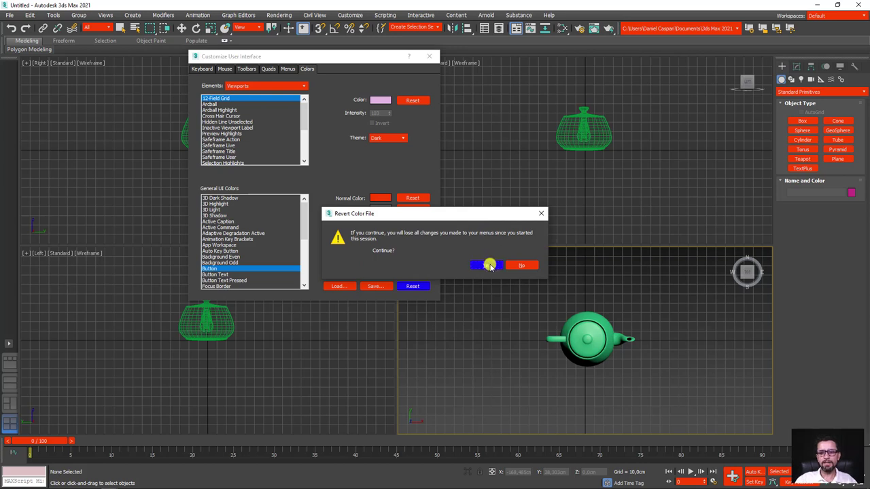
{"action": "left_click", "coordinate": [488, 266]}
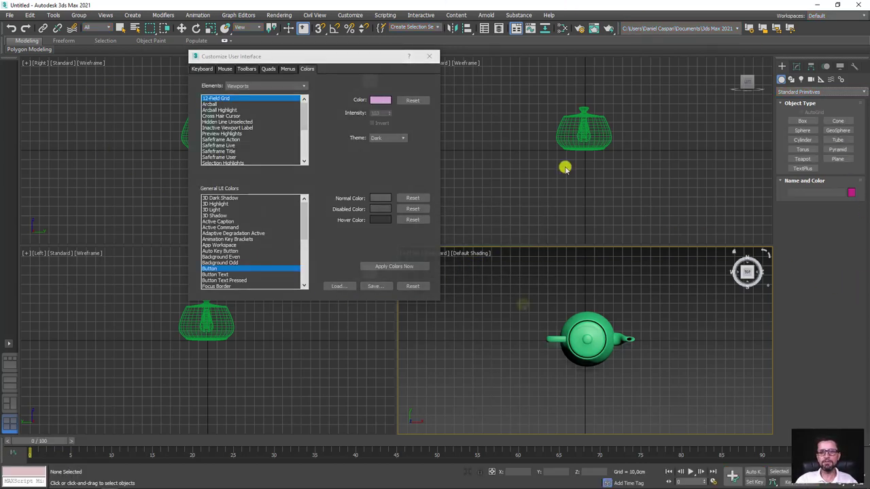
{"action": "left_click", "coordinate": [428, 55]}
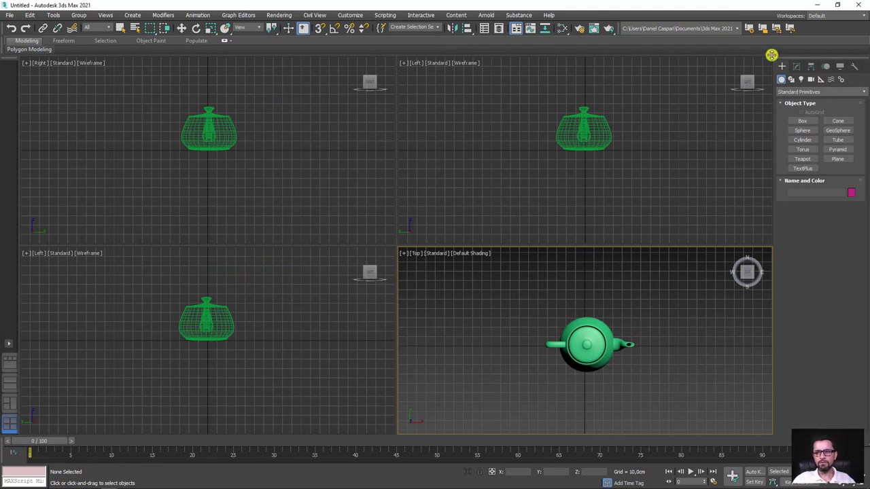
- Float and close the Command Panel, then float the project-folder path toolbar and viewport layout tab bar over the viewports
{"action": "left_click_drag", "start_coordinate": [815, 60], "coordinate": [629, 85]}
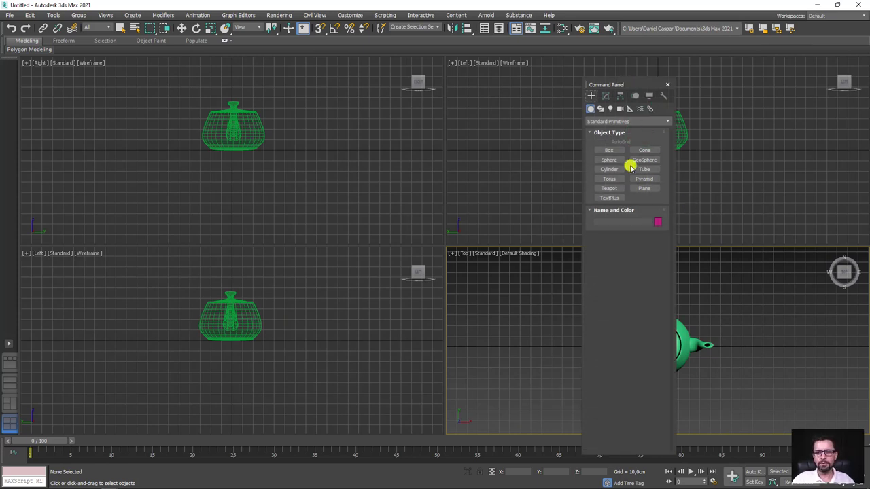
{"action": "left_click", "coordinate": [667, 84]}
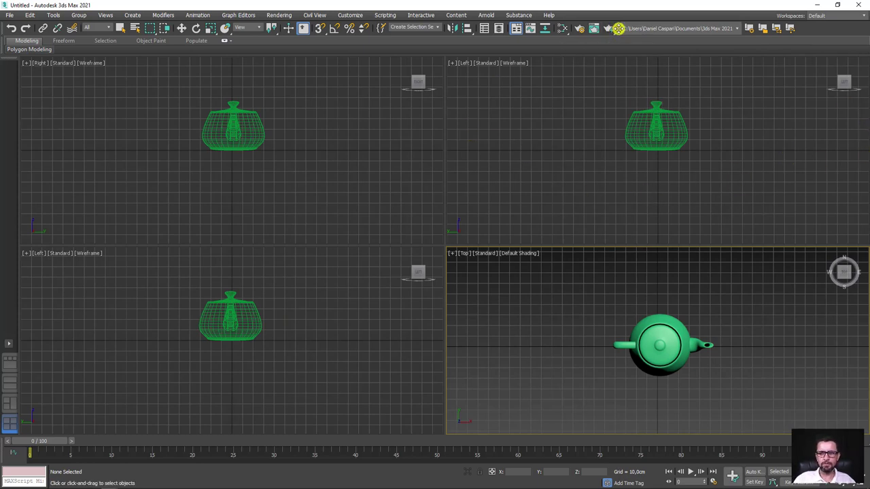
{"action": "left_click_drag", "start_coordinate": [618, 28], "coordinate": [299, 179]}
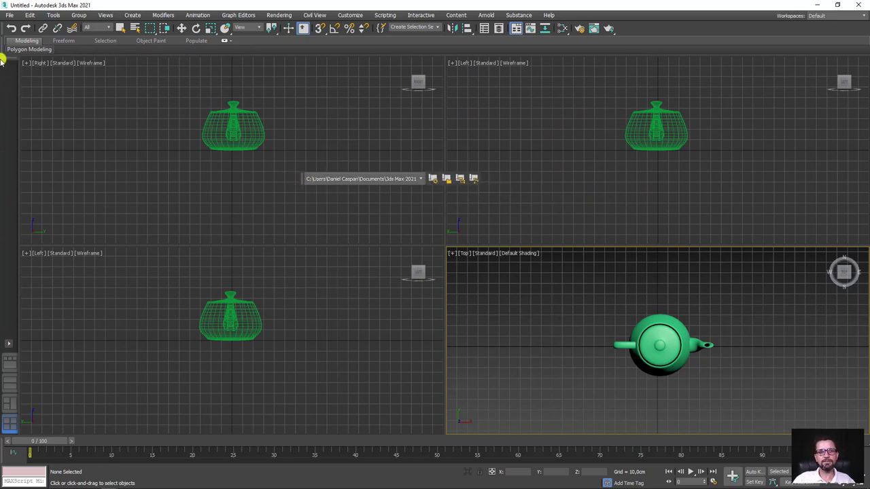
{"action": "left_click_drag", "start_coordinate": [7, 60], "coordinate": [335, 95]}
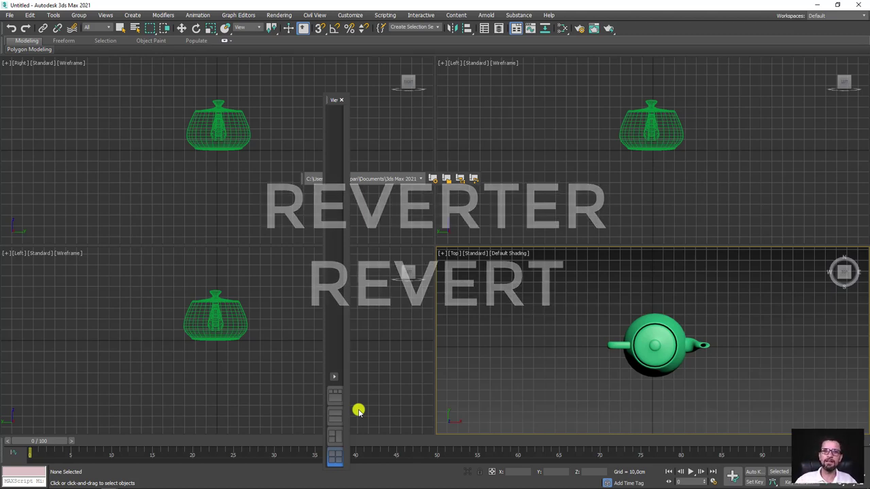
- Revert to the startup UI layout via Customize, then widen the viewports by narrowing the command panel
{"action": "left_click", "coordinate": [350, 16]}
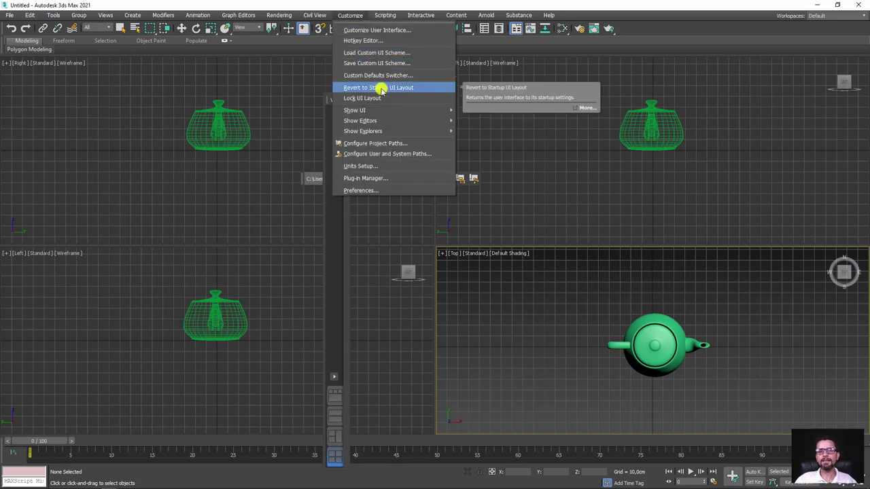
{"action": "left_click", "coordinate": [381, 91]}
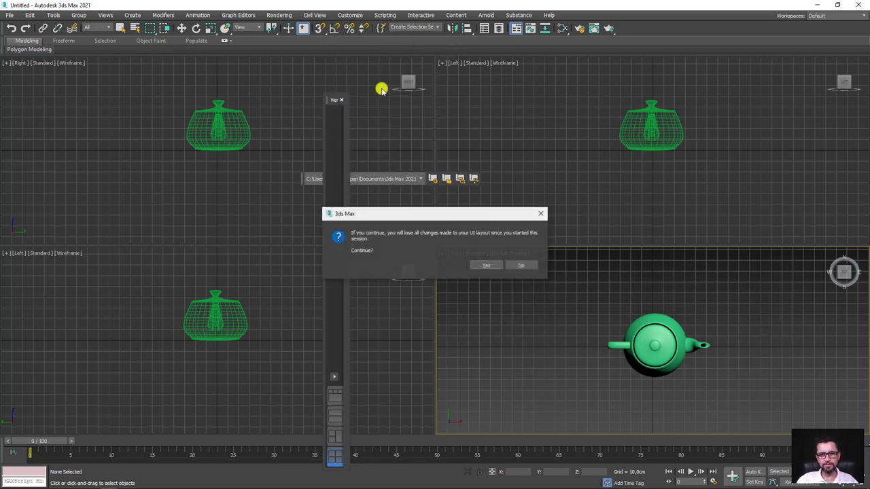
{"action": "left_click", "coordinate": [488, 266]}
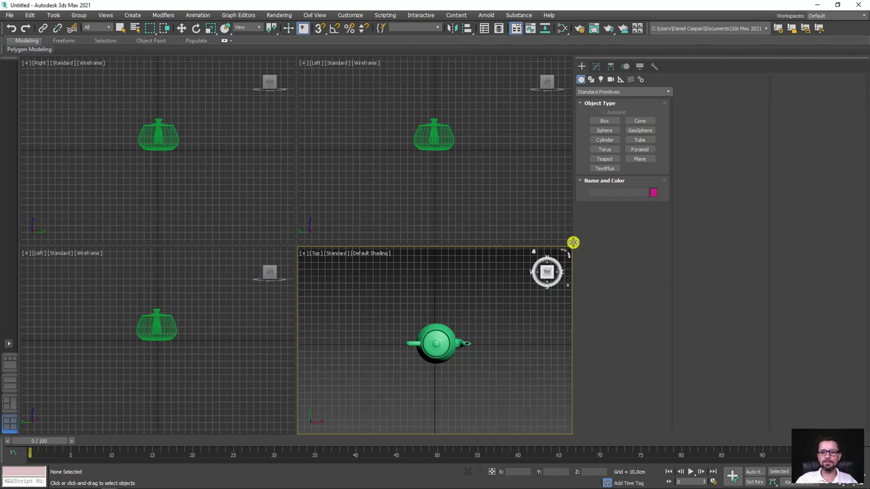
{"action": "left_click_drag", "start_coordinate": [573, 242], "coordinate": [781, 249]}
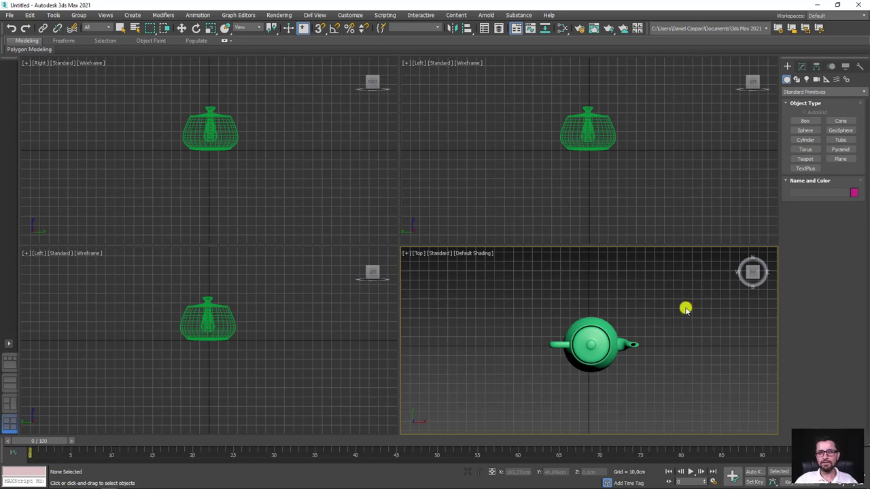
{"action": "left_click", "coordinate": [351, 15]}
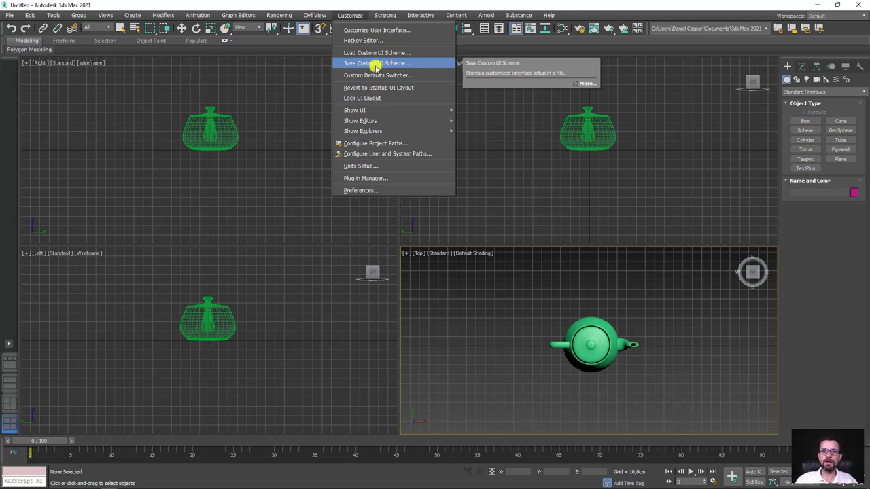
{"action": "left_click", "coordinate": [373, 63]}
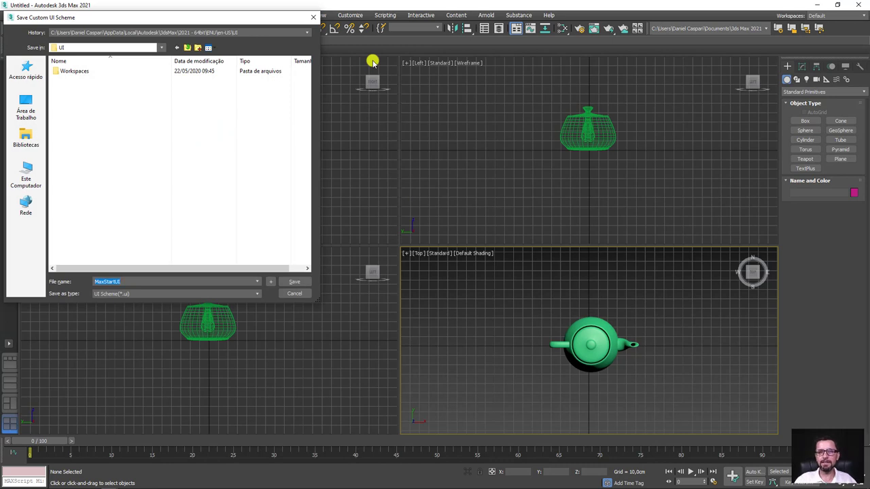
{"action": "left_click", "coordinate": [313, 17]}
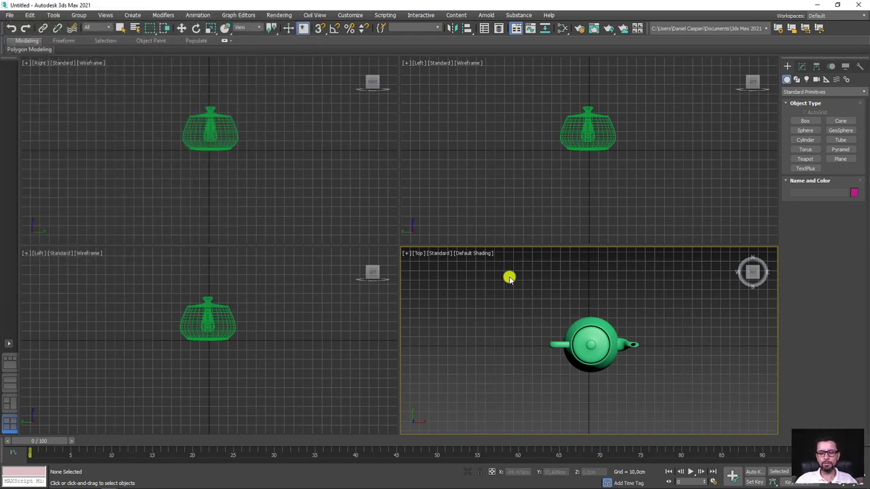